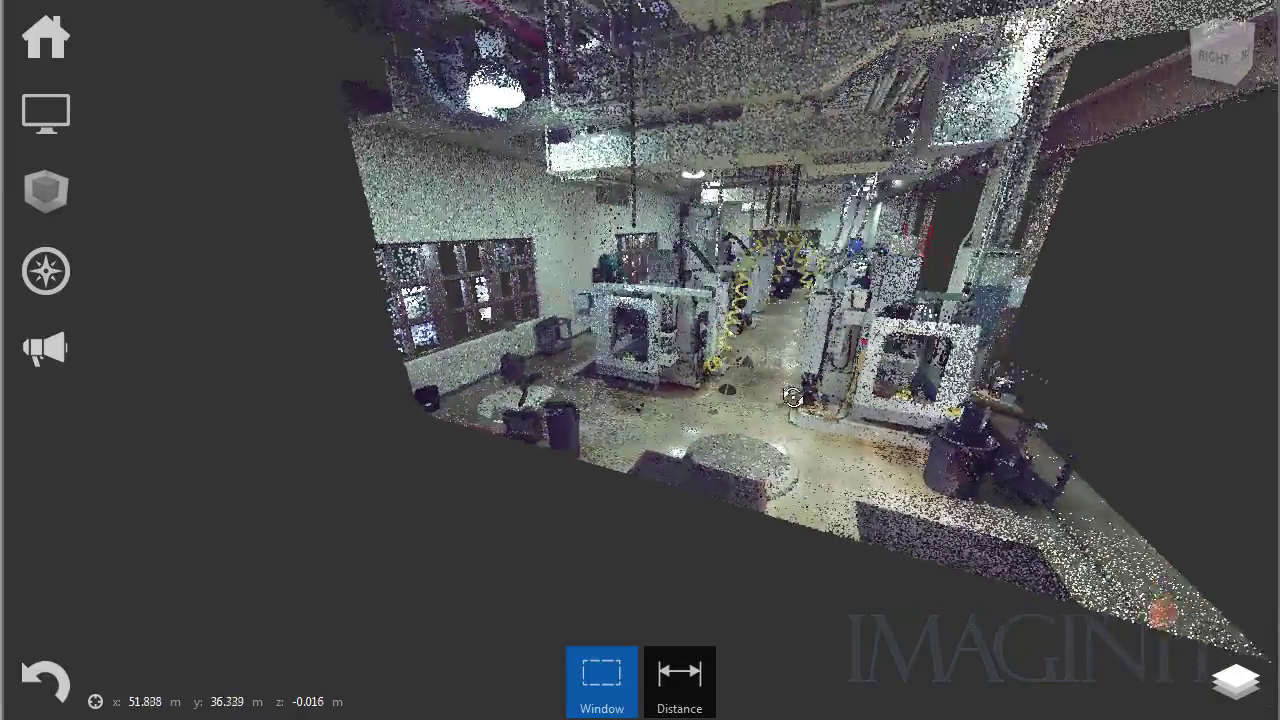
- Turn off Perspective in the Display eye menu so the scan shows orthographically, then orbit to an elevated view
scroll(792, 396, "down", 5)
scroll(760, 395, "up", 5)
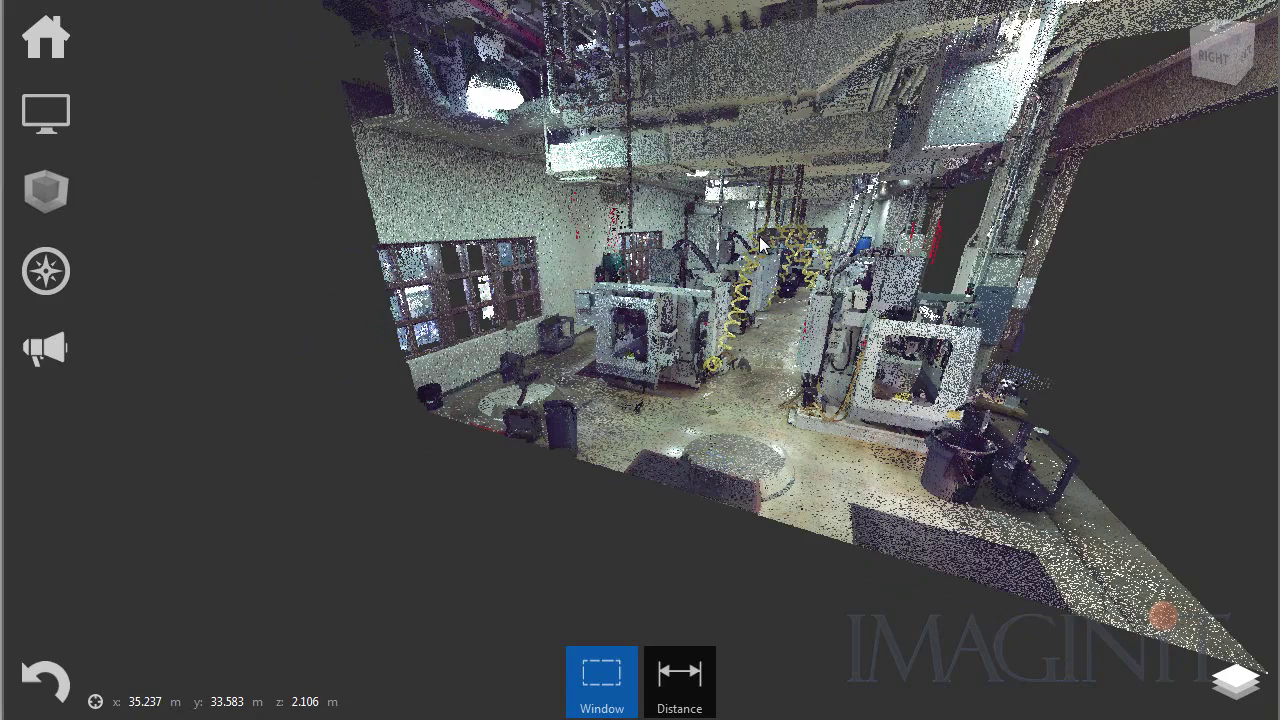
scroll(727, 300, "down", 5)
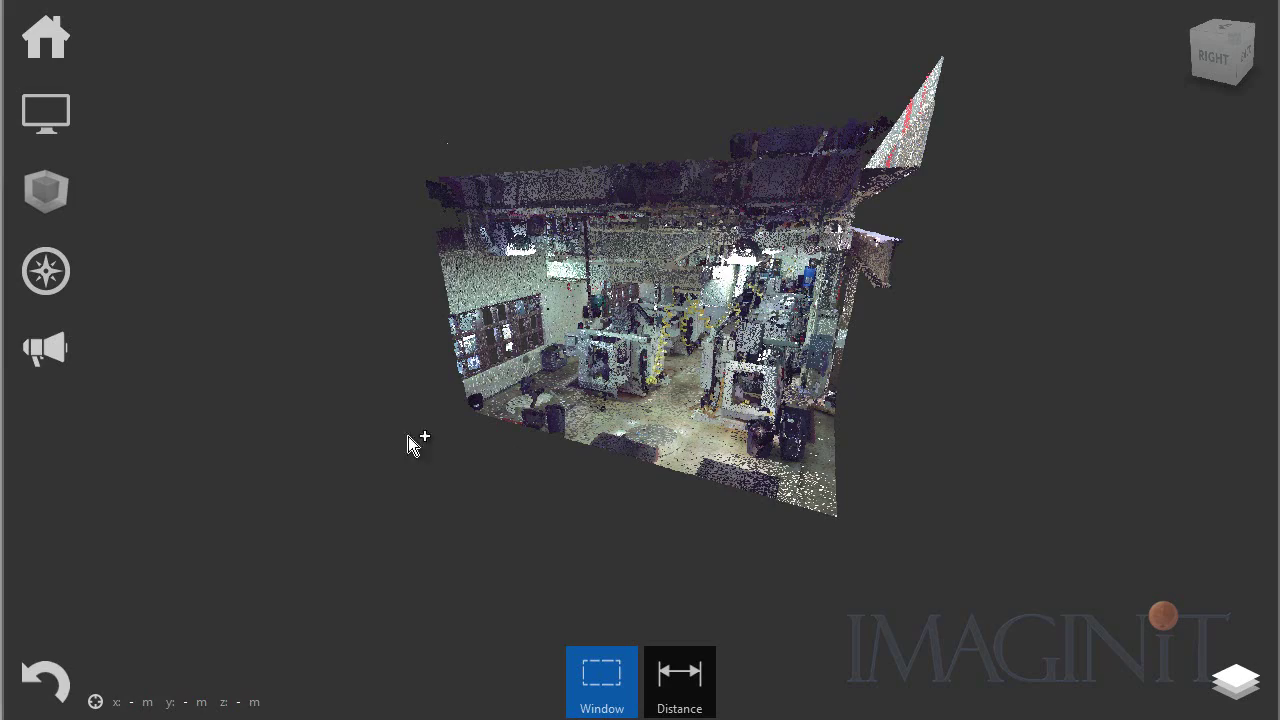
mouse_move(408, 436)
left_mouse_down()
mouse_move(536, 438)
mouse_move(389, 389)
mouse_move(534, 434)
mouse_move(663, 429)
mouse_move(461, 381)
mouse_move(600, 451)
left_mouse_up()
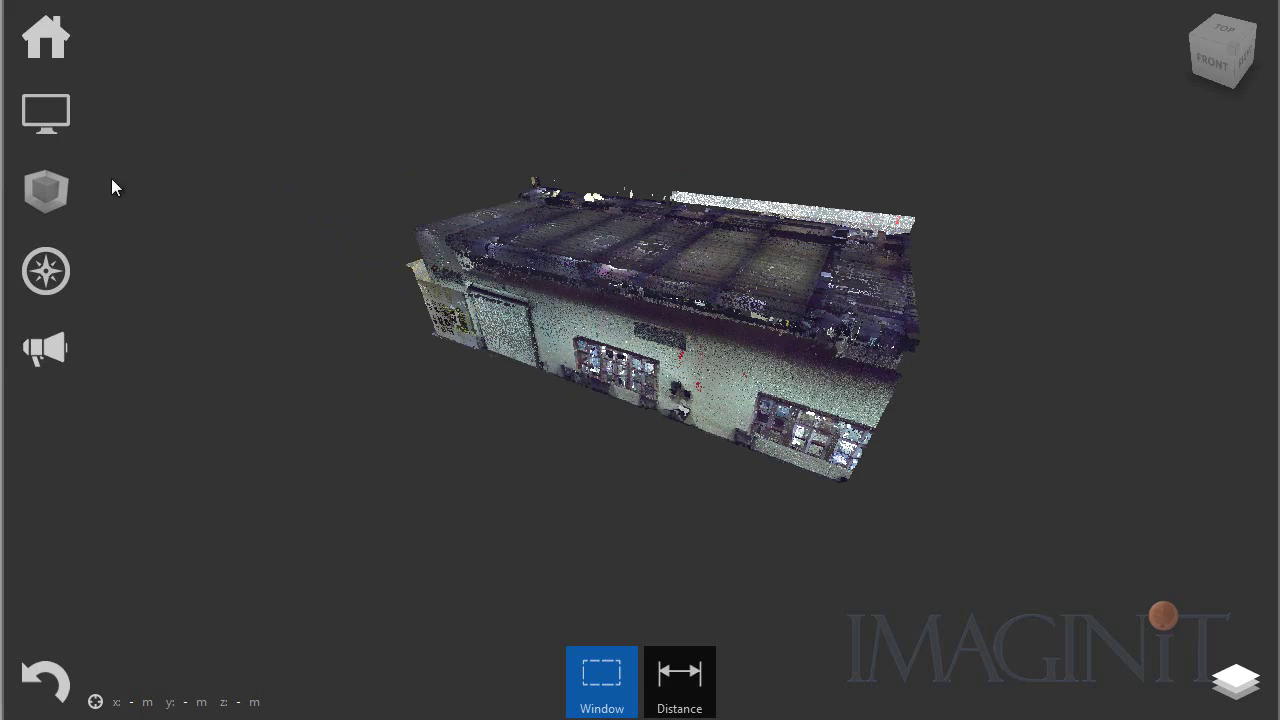
mouse_move(46, 118)
mouse_move(363, 115)
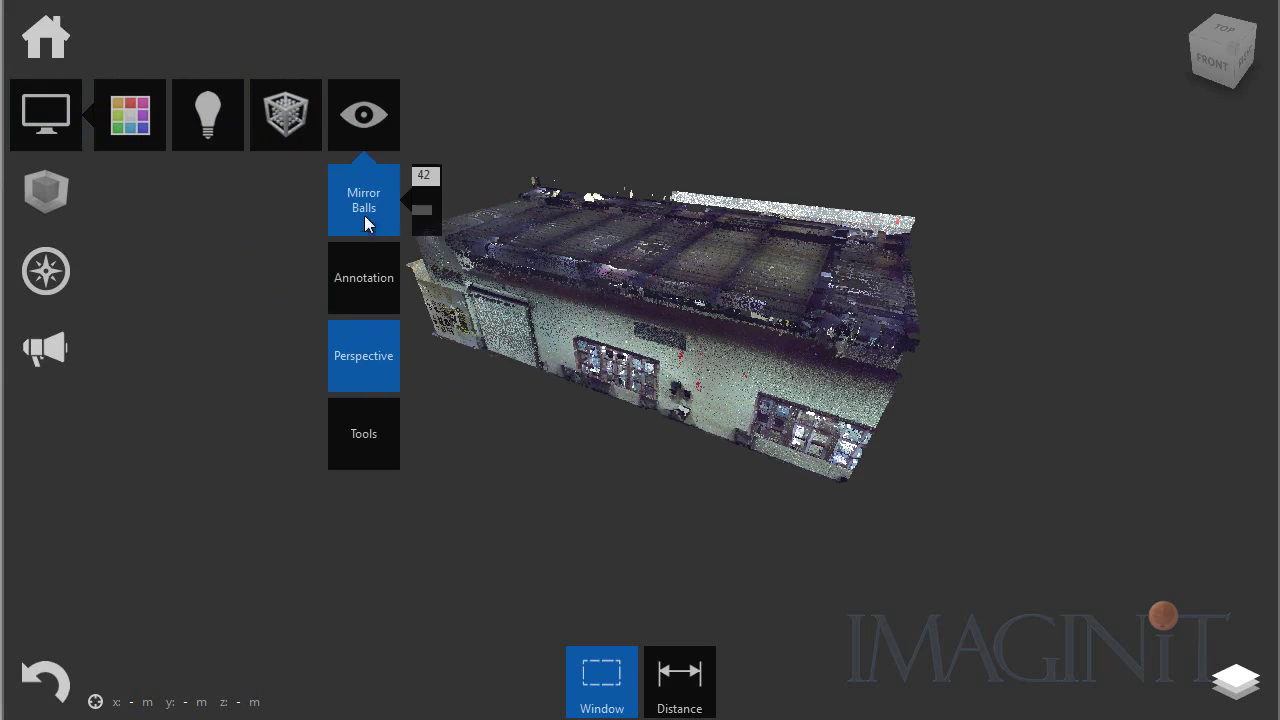
left_click(365, 364)
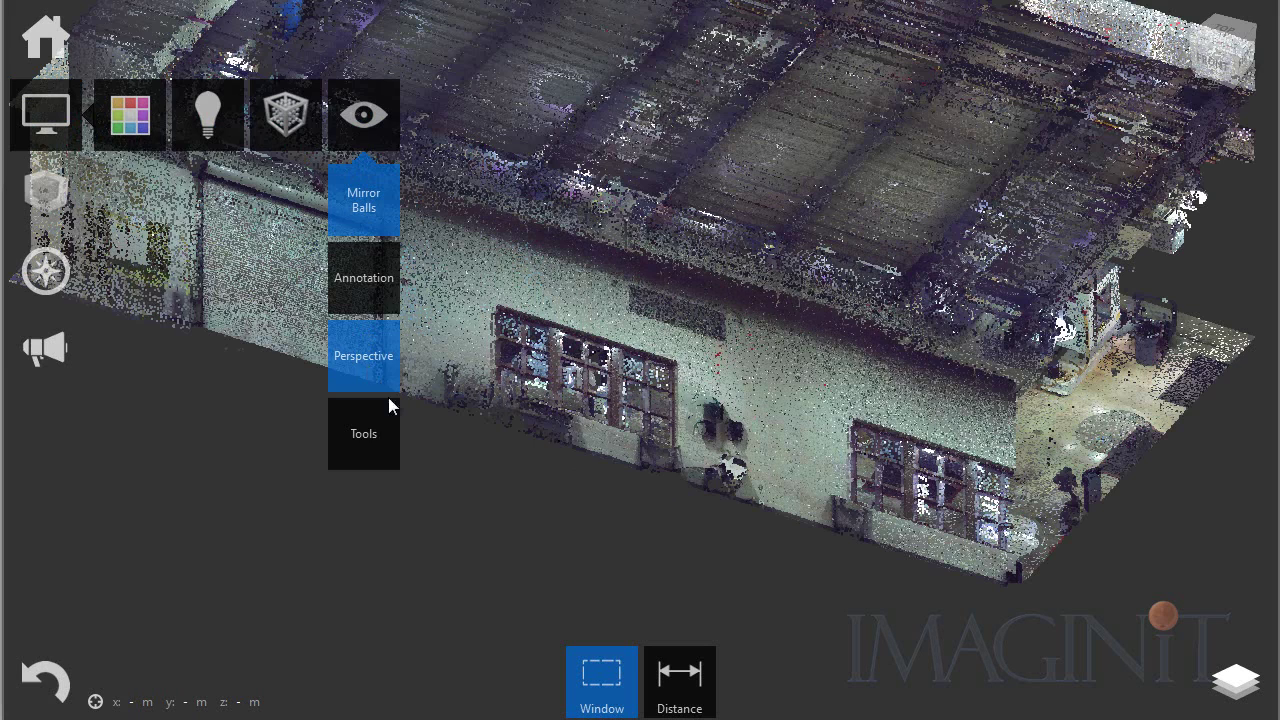
mouse_move(388, 400)
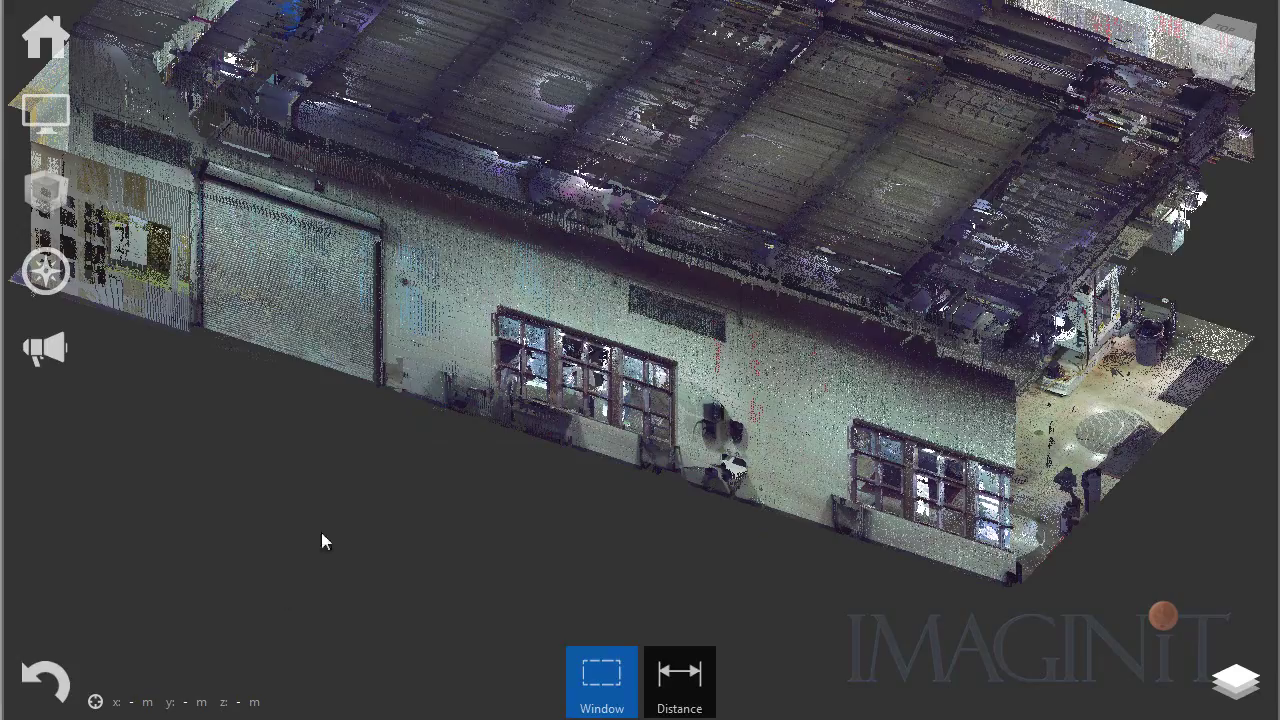
scroll(470, 540, "down", 5)
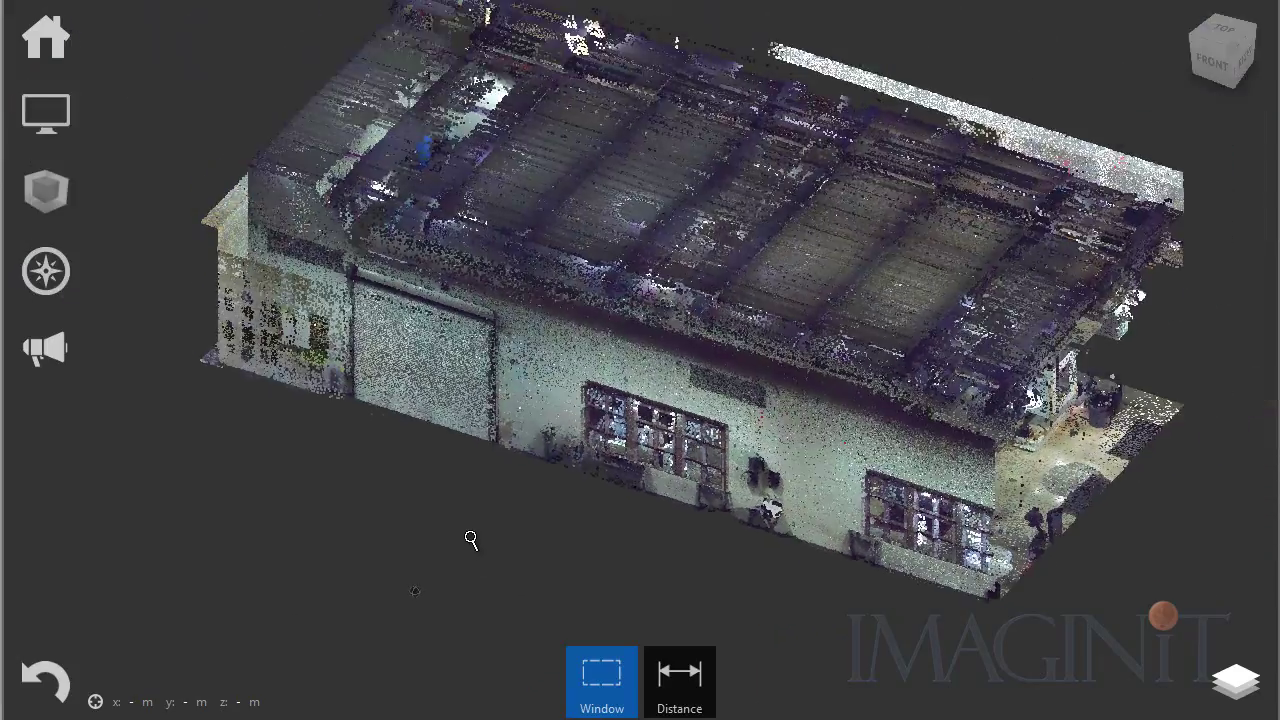
left_click_drag(471, 537, 660, 500)
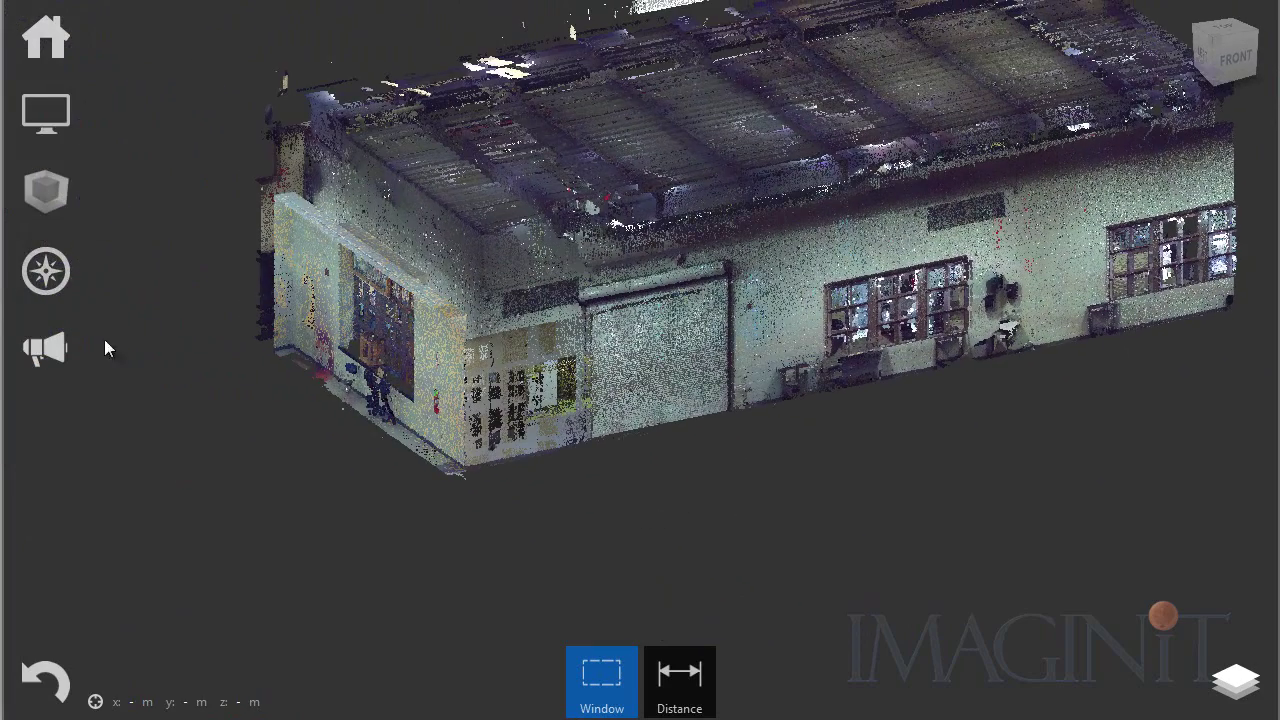
mouse_move(59, 208)
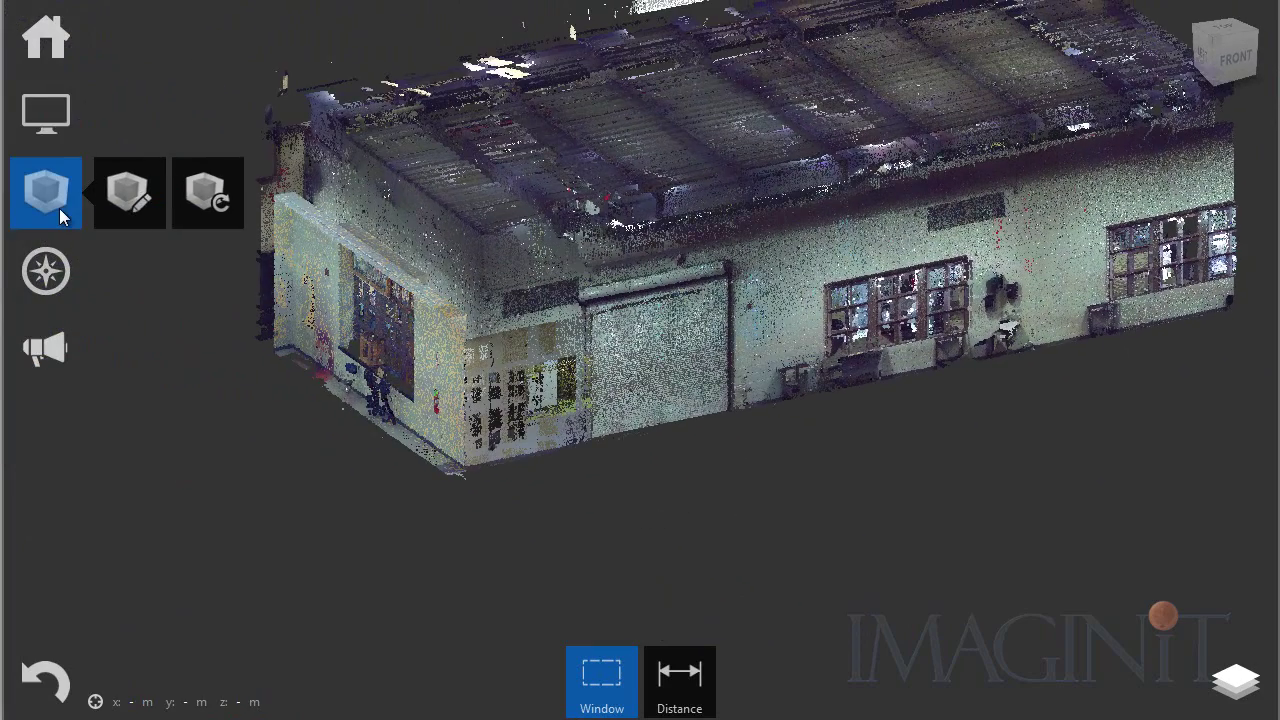
- Edit the limit box and raise its floor to leave a thin floor-level slice of the walls and machines
left_click(124, 200)
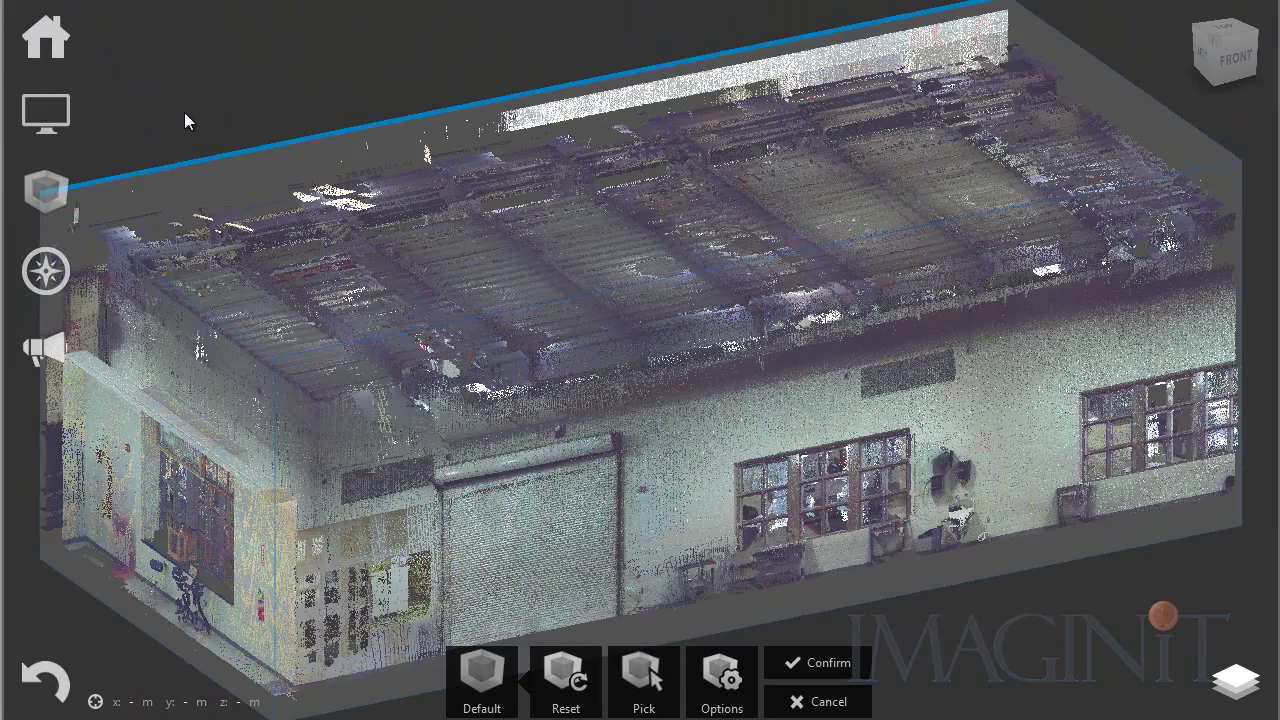
left_click_drag(186, 120, 449, 451)
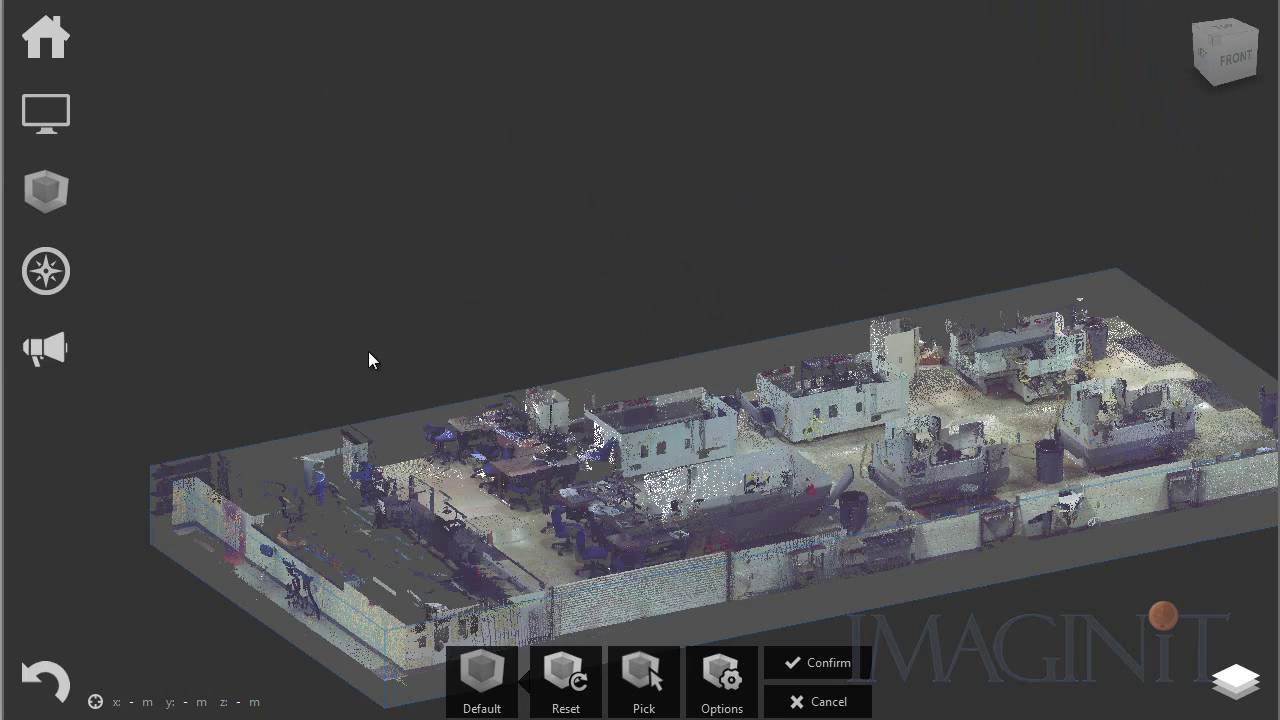
mouse_move(366, 357)
left_mouse_down()
mouse_move(377, 349)
mouse_move(369, 286)
mouse_move(359, 421)
left_mouse_up()
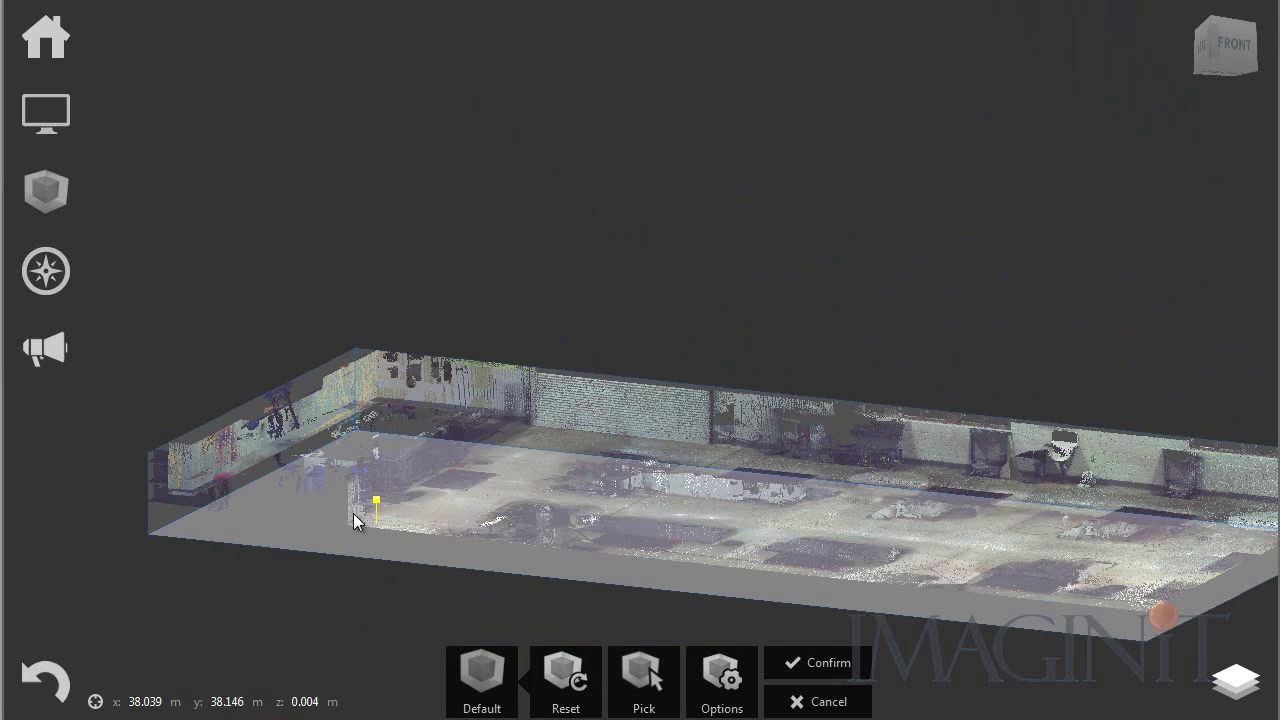
left_click_drag(358, 488, 382, 440)
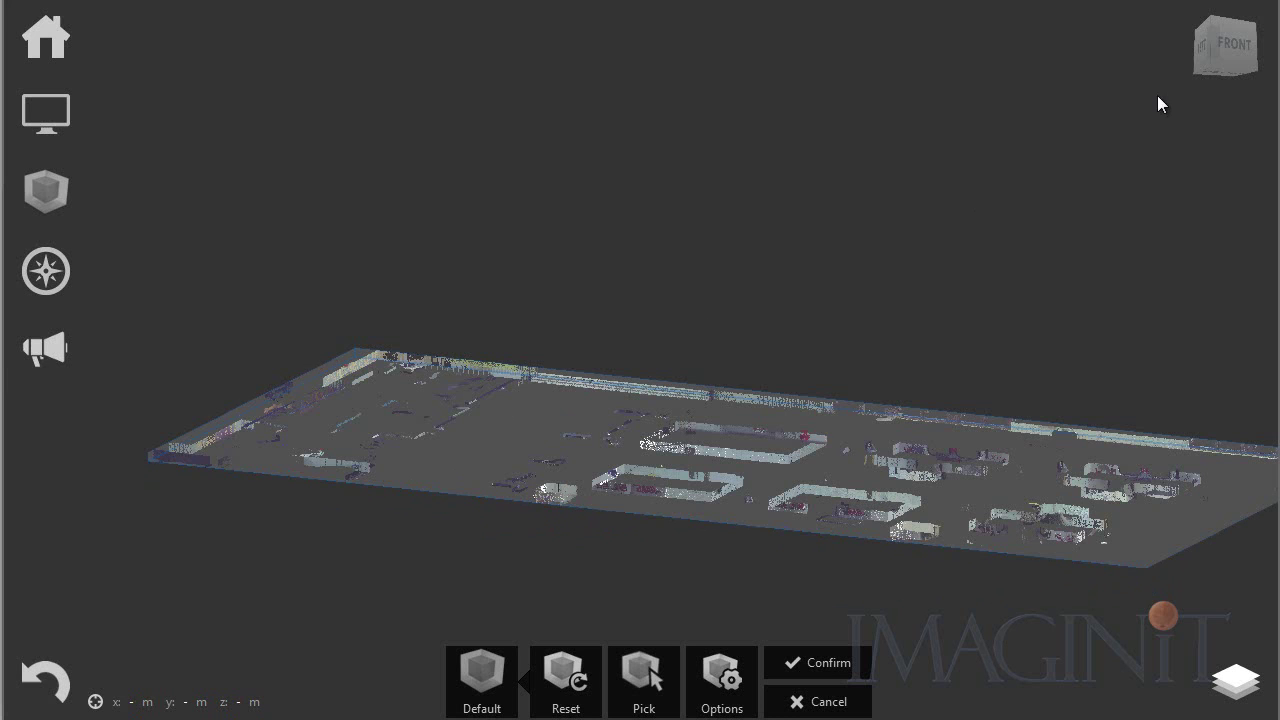
left_click_drag(1009, 151, 894, 266)
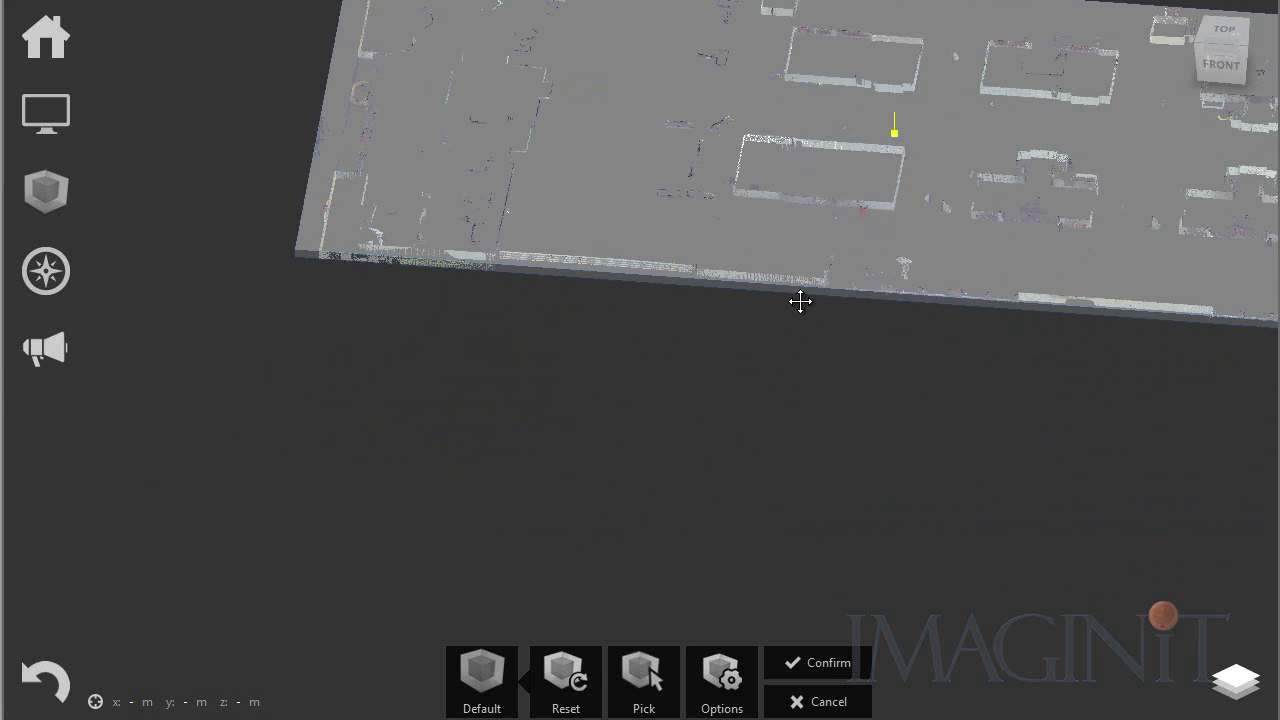
scroll(780, 320, "down", 3)
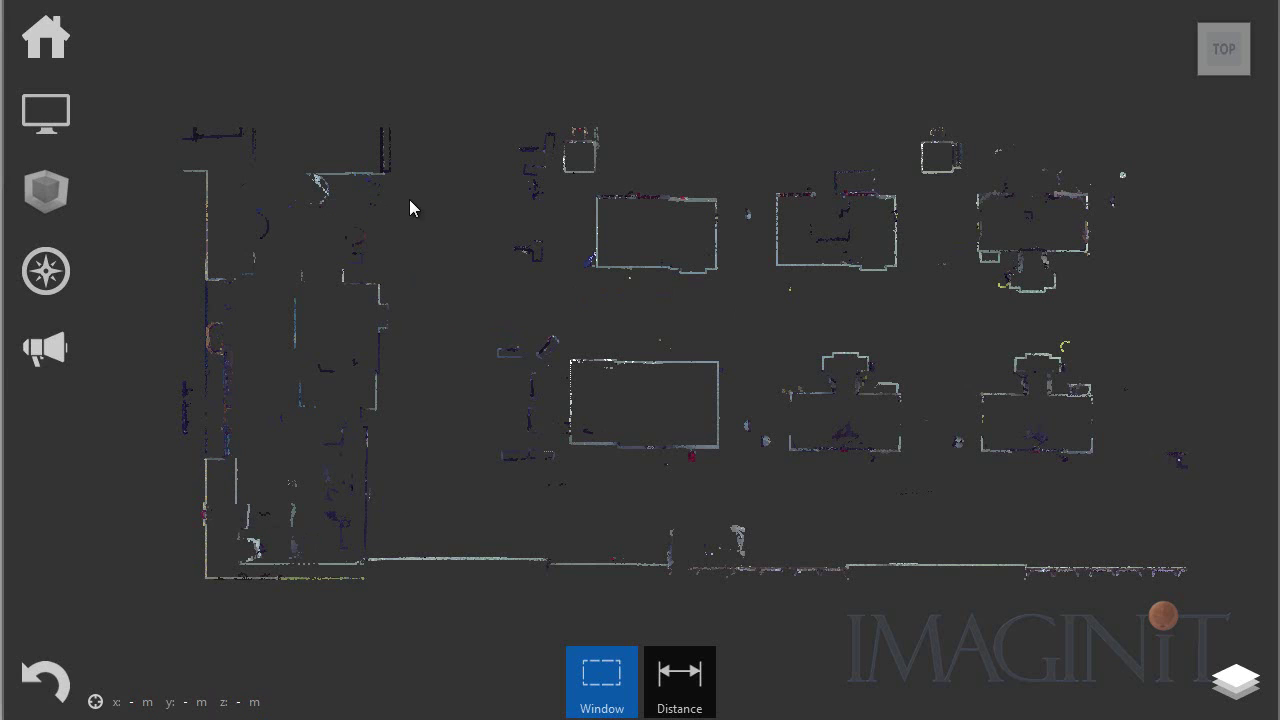
- Window-select the stray points on the left of the plan and delete them
left_click_drag(402, 189, 239, 550)
key("Delete")
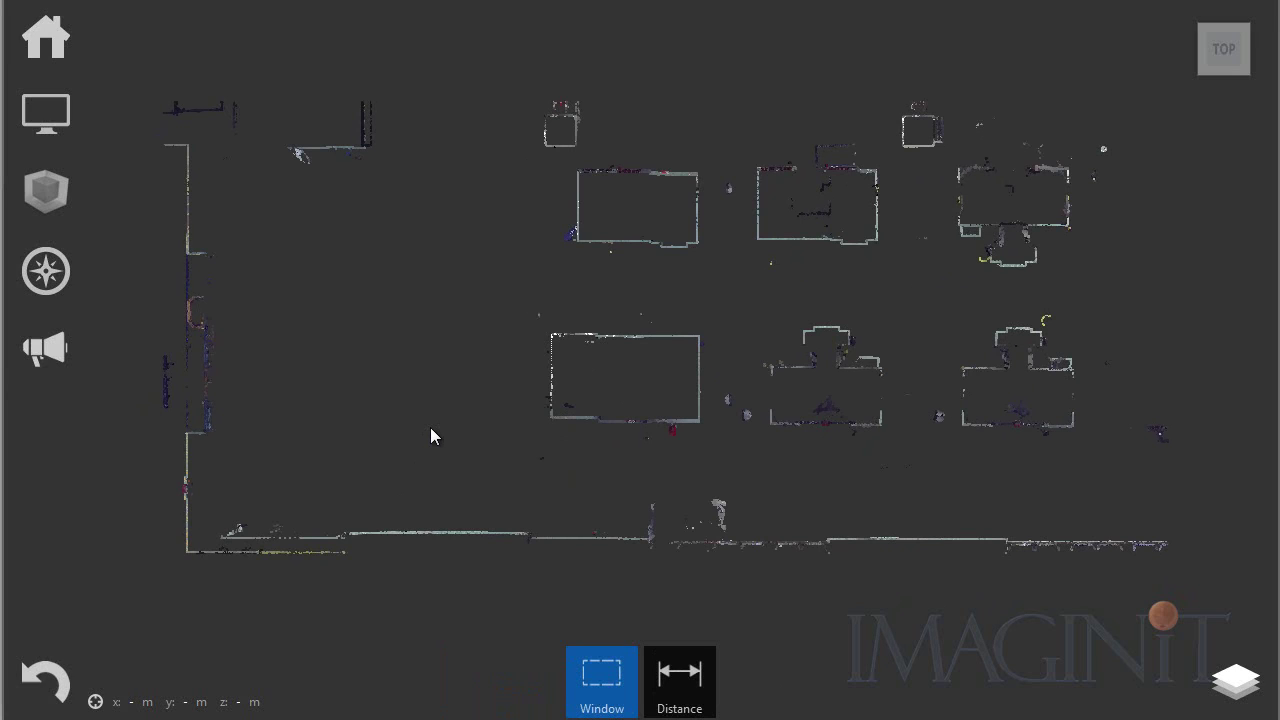
- Measure the bottom wall with a point-to-point Distance, giving 20.043 m
left_click(680, 672)
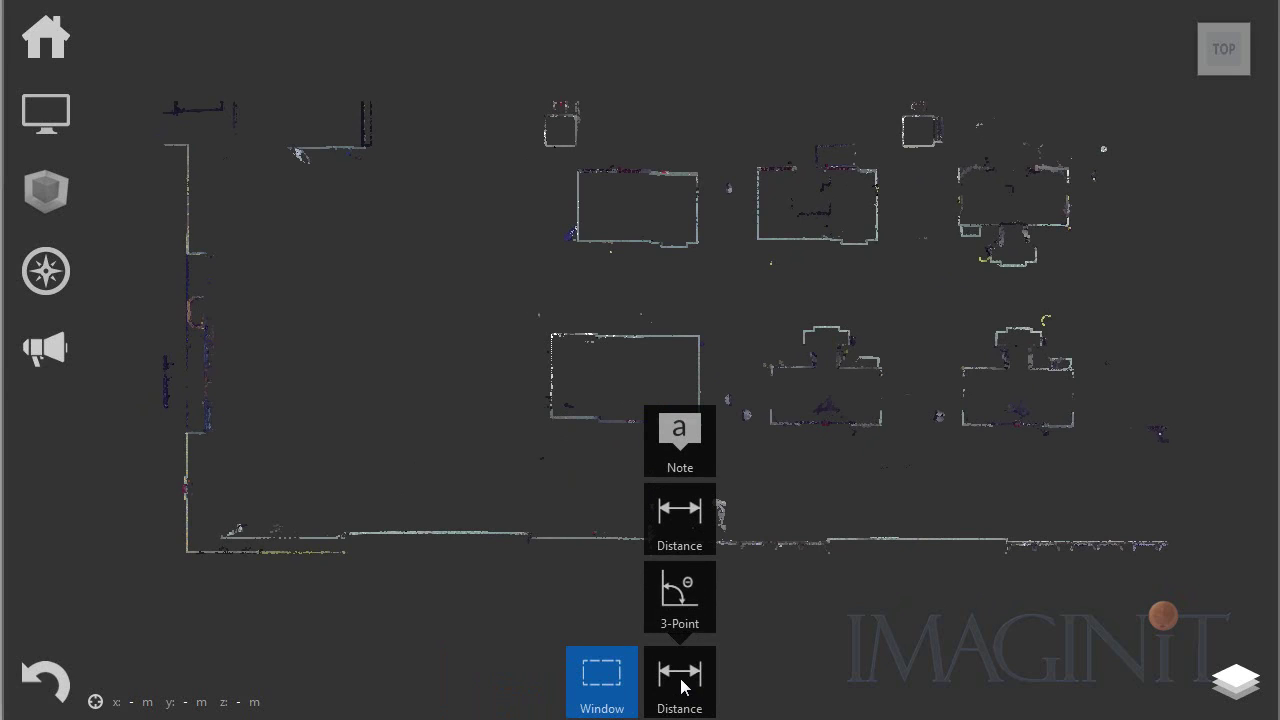
left_click(674, 540)
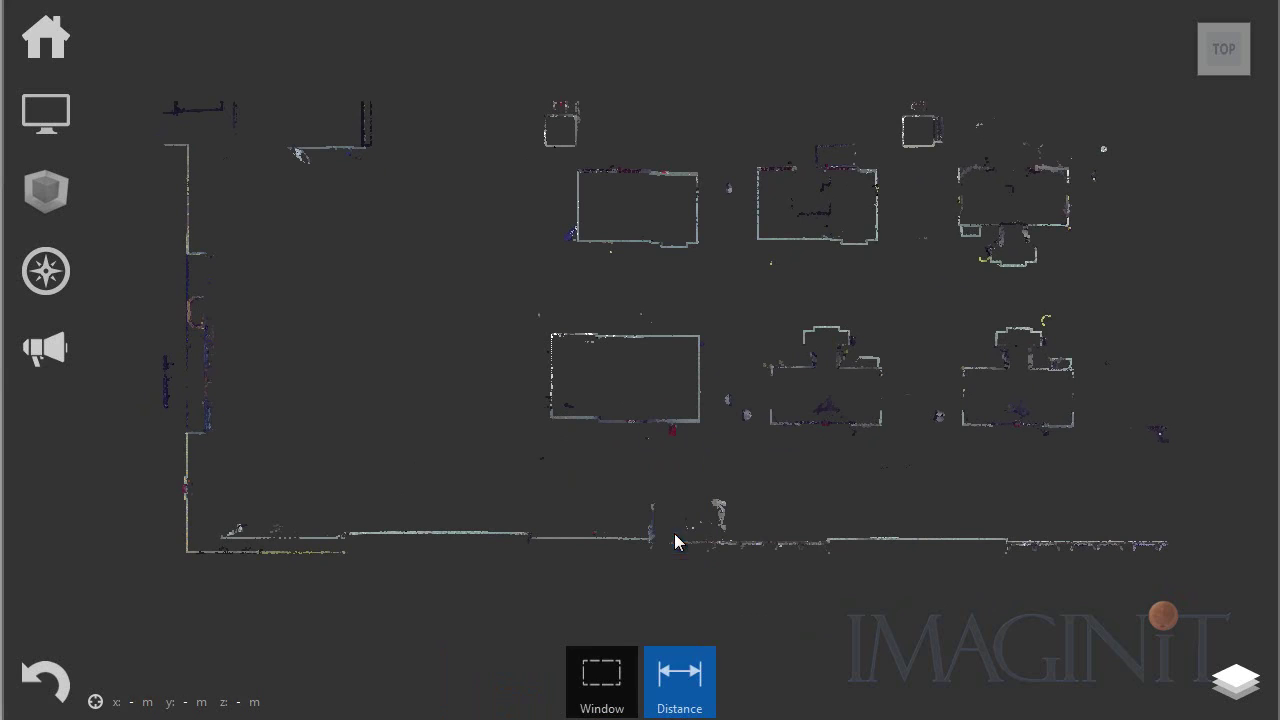
left_click(1170, 541)
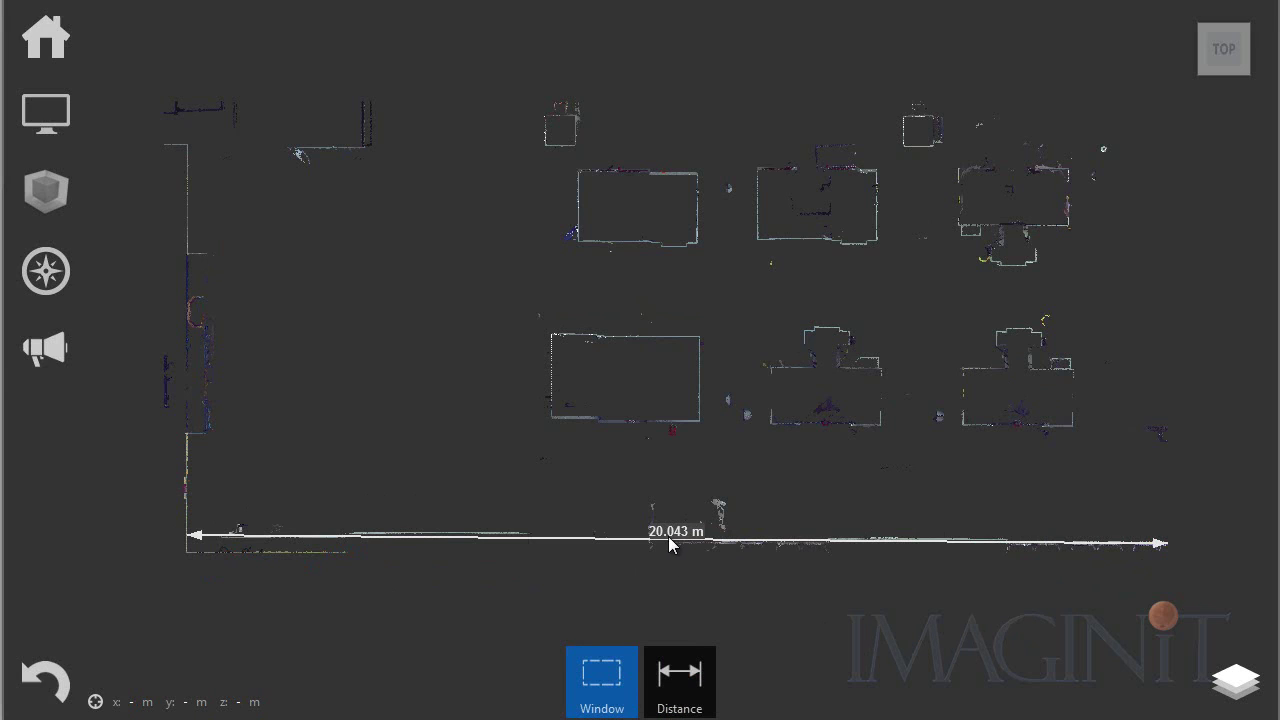
left_click(656, 537)
mouse_move(720, 538)
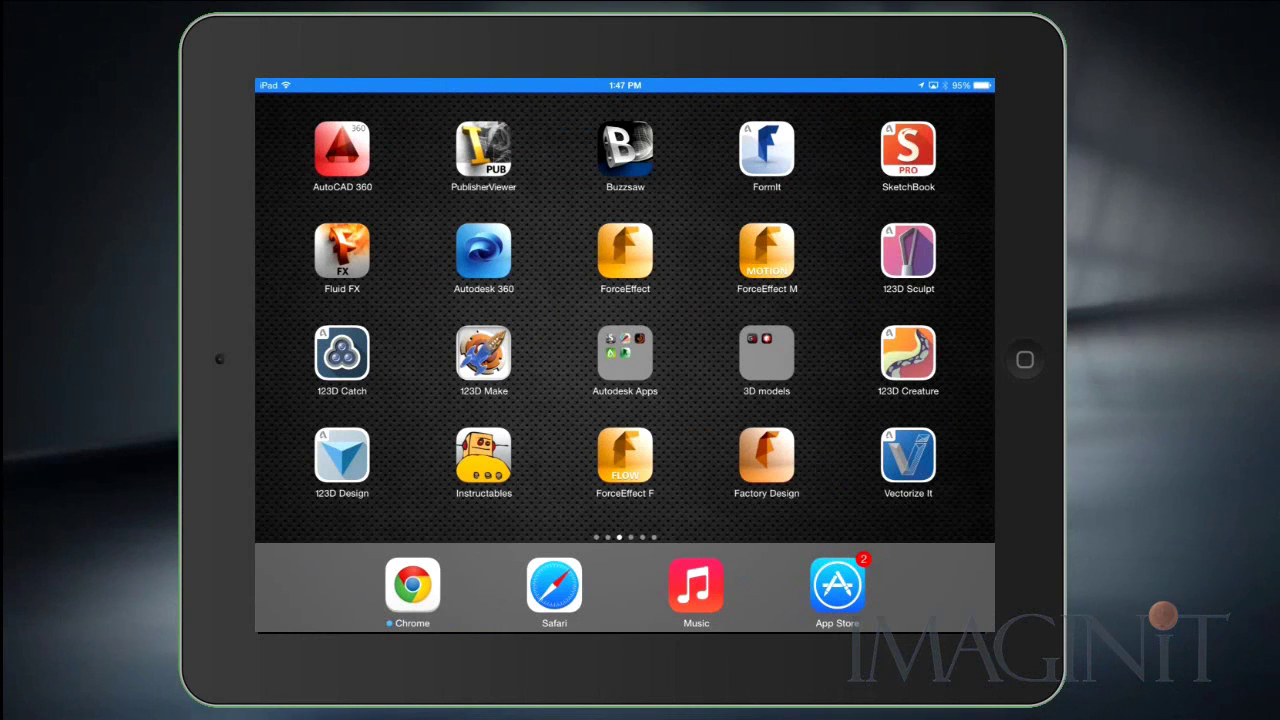
- Launch Vectorize It on the iPad to load the floor plan image
left_click(908, 455)
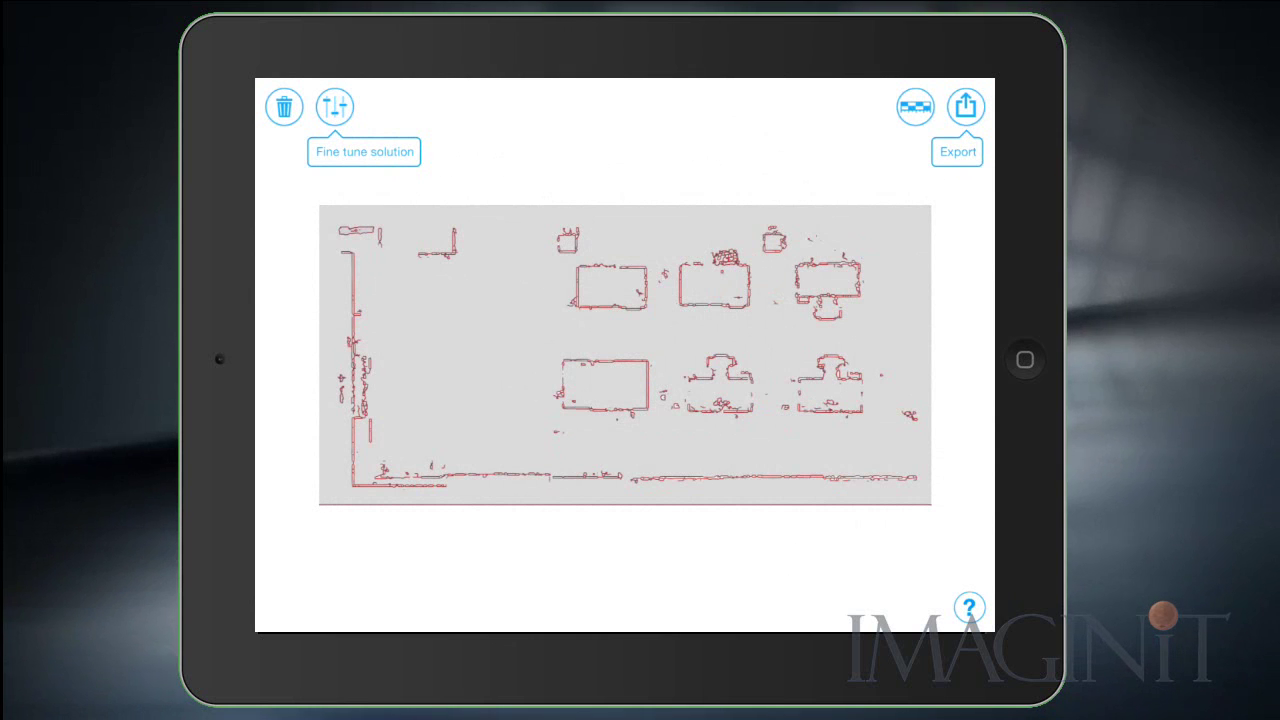
- Fine-tune edge detection to Centerline with adjusted contrast, then advance to vectorizing
left_click(335, 106)
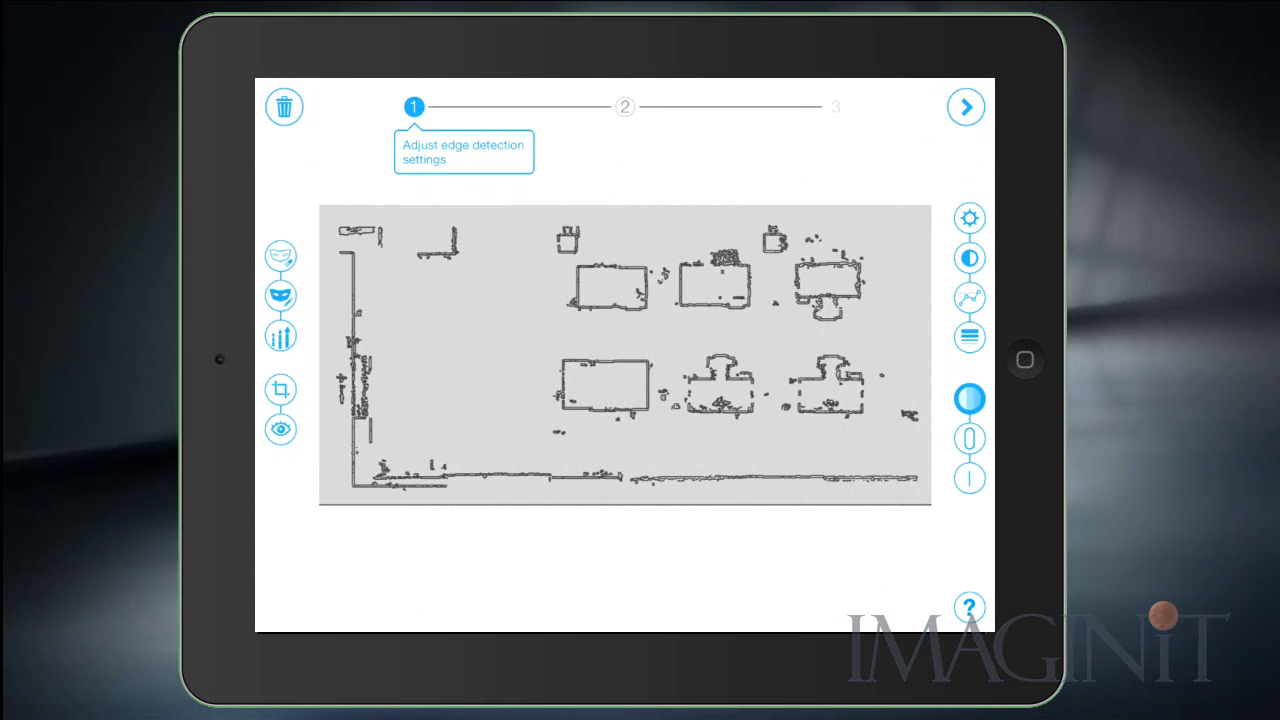
left_click(969, 478)
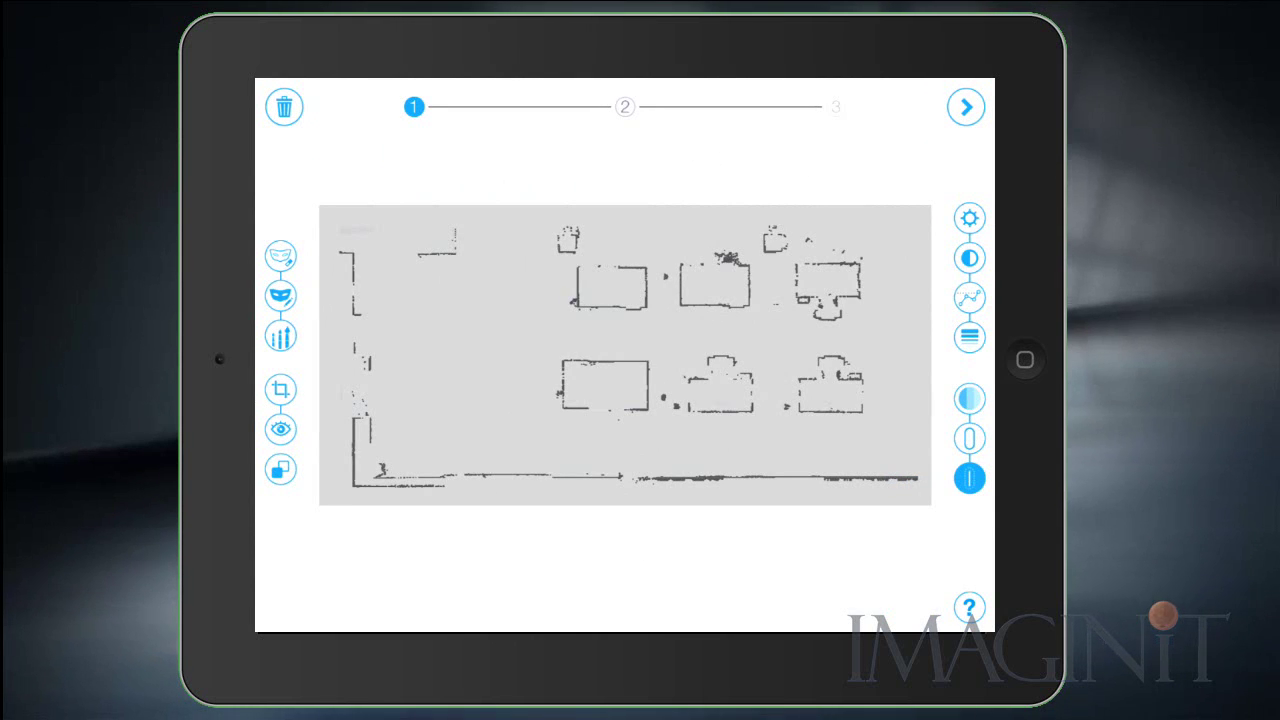
left_click(969, 257)
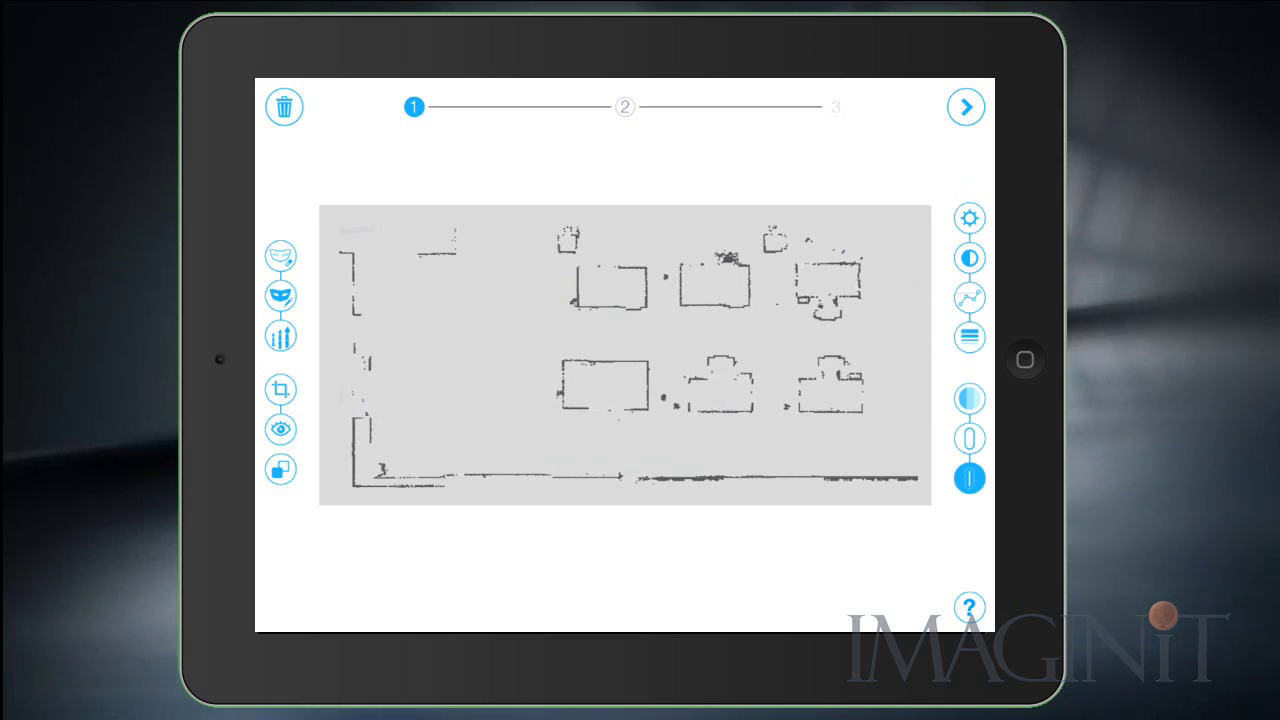
left_click(966, 107)
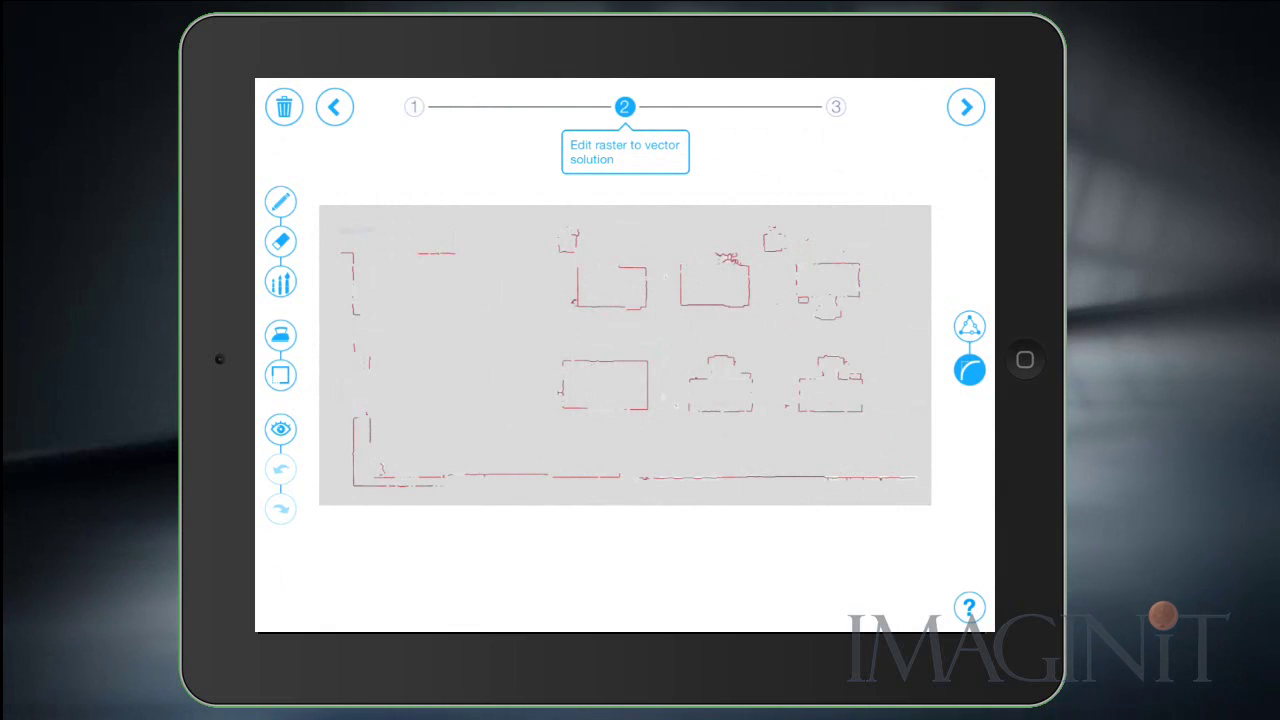
- Zoom in, run the raster-to-vector conversion, and bring up the scale dimension line at step 3
scroll(886, 392, "up", 5)
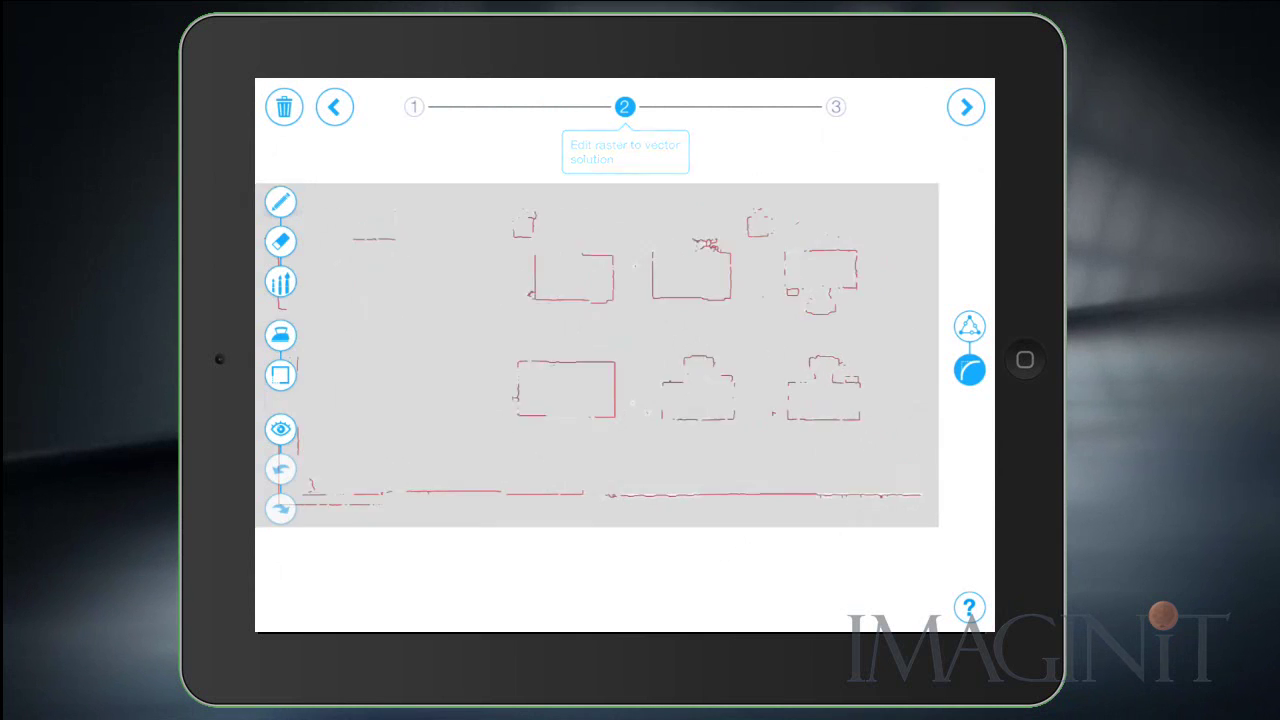
scroll(833, 418, "up", 3)
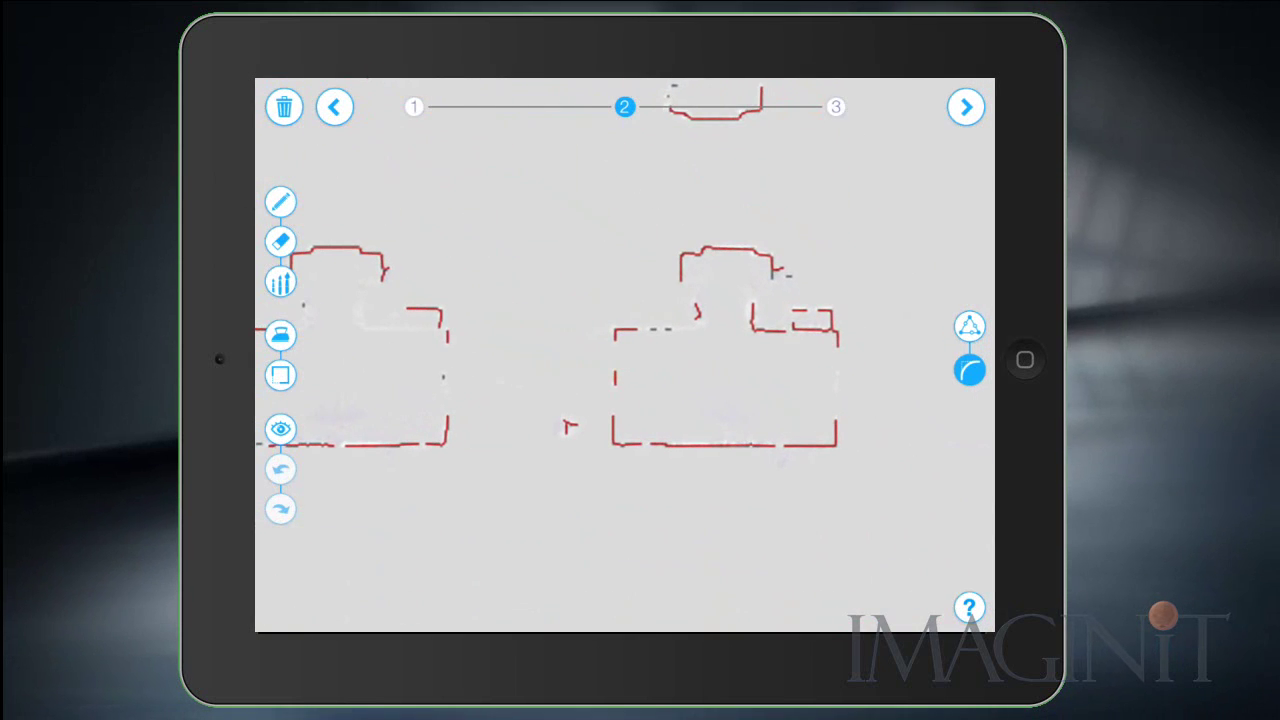
left_click(969, 326)
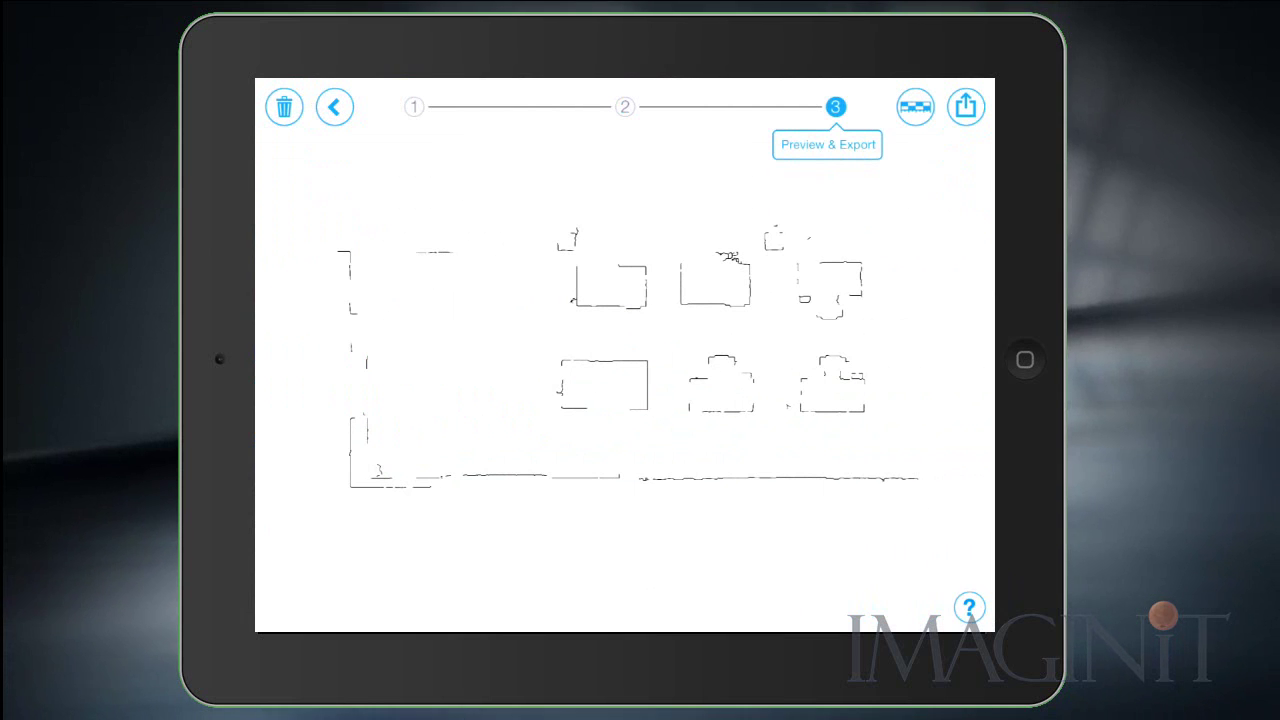
left_click(915, 106)
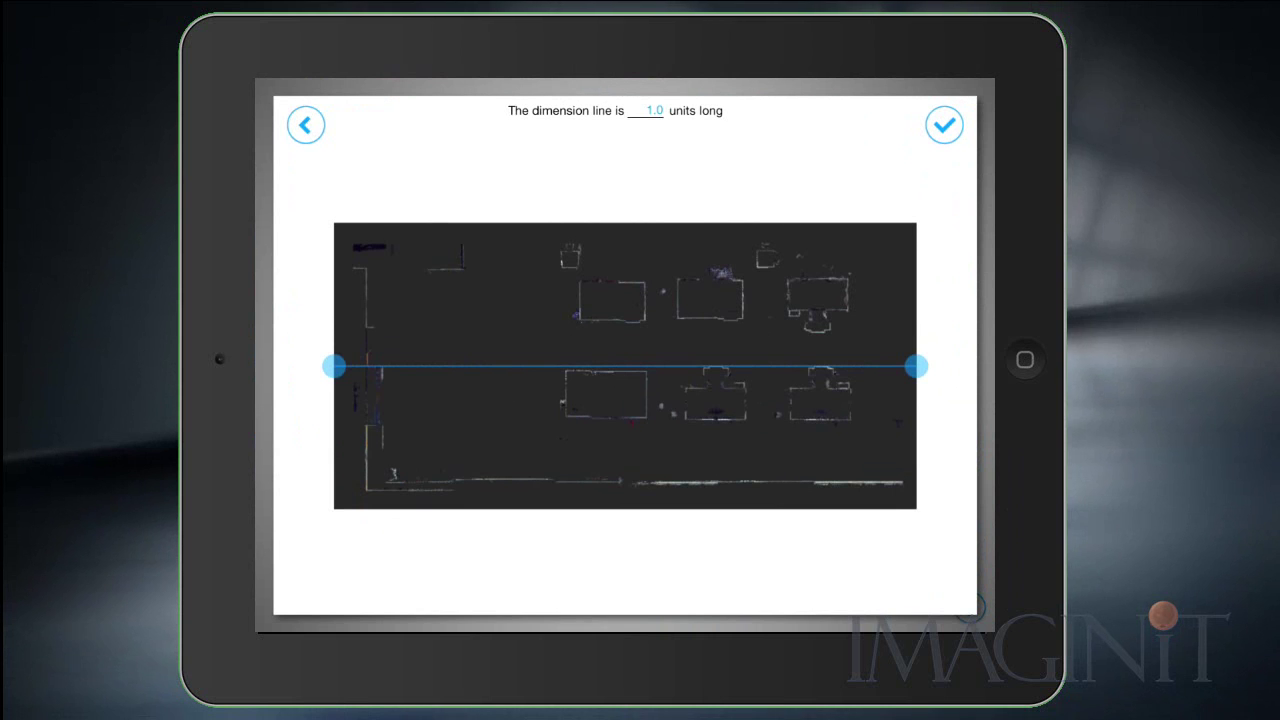
- Align the dimension line with both ends of the bottom wall and set its length to 20.04 units
left_click_drag(916, 366, 902, 483)
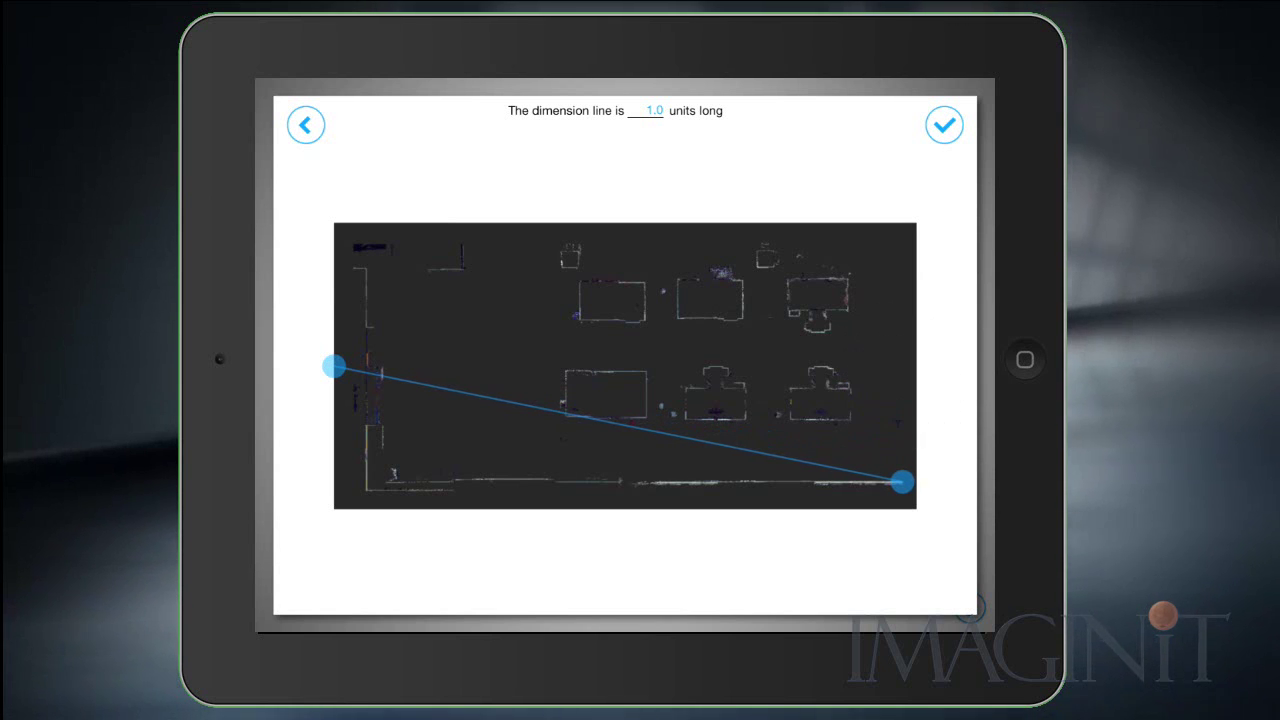
left_click_drag(334, 367, 368, 483)
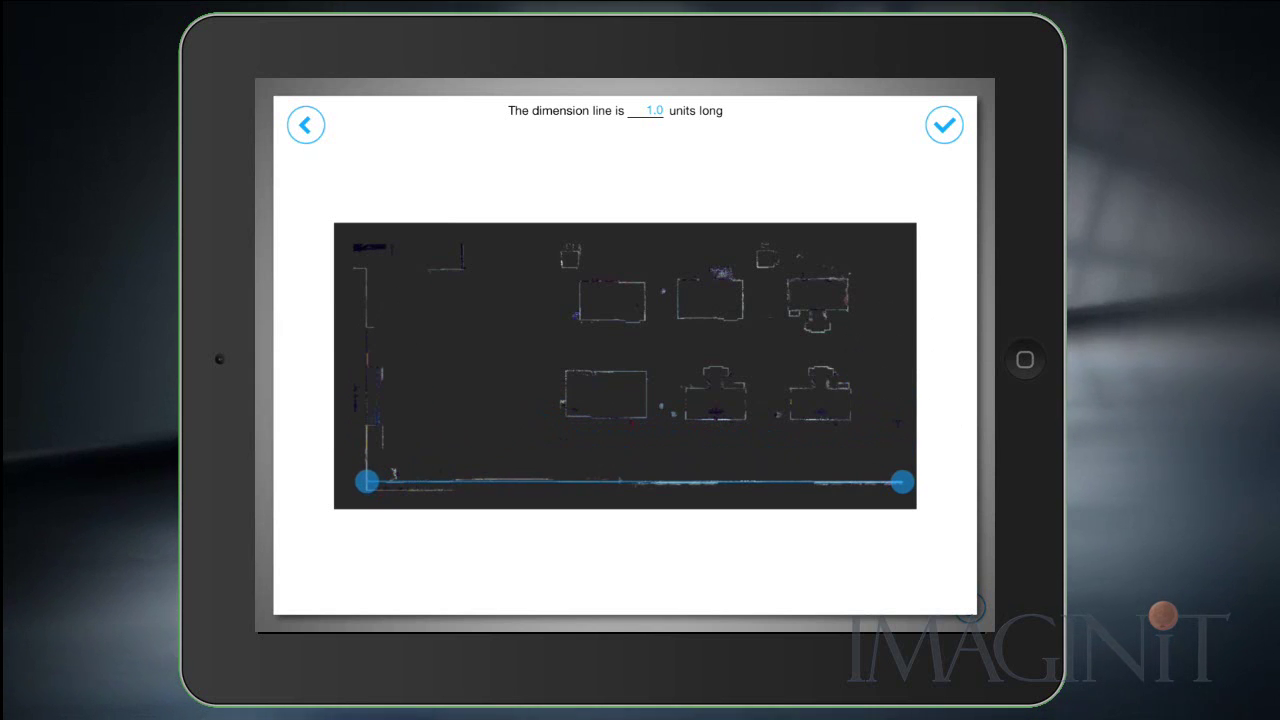
left_click(645, 110)
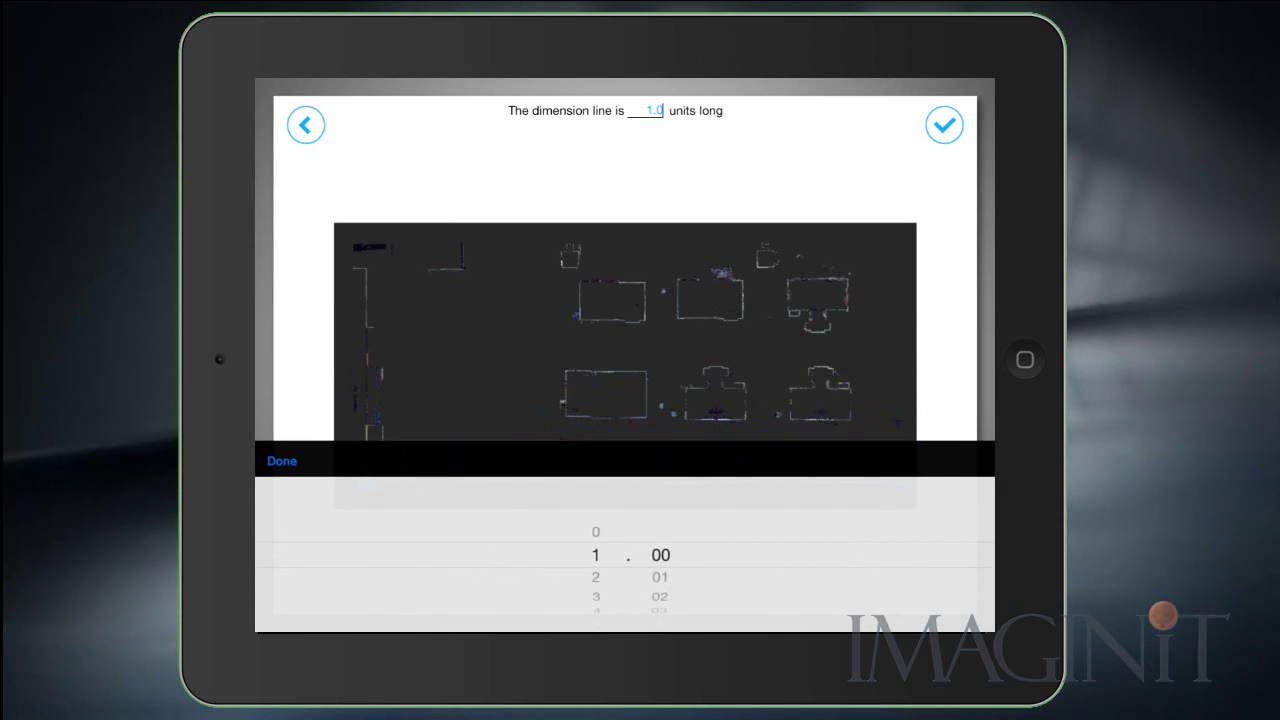
scroll(596, 555, "down", 18)
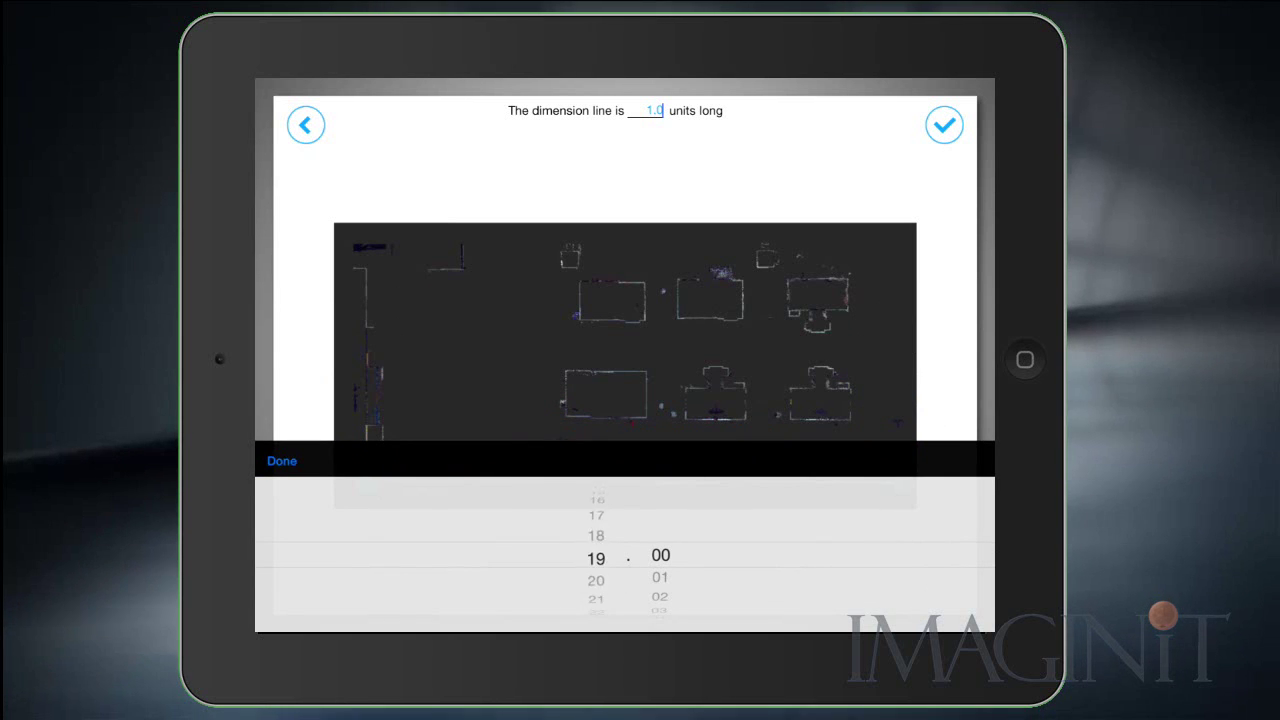
scroll(596, 555, "down", 1)
scroll(660, 555, "down", 1)
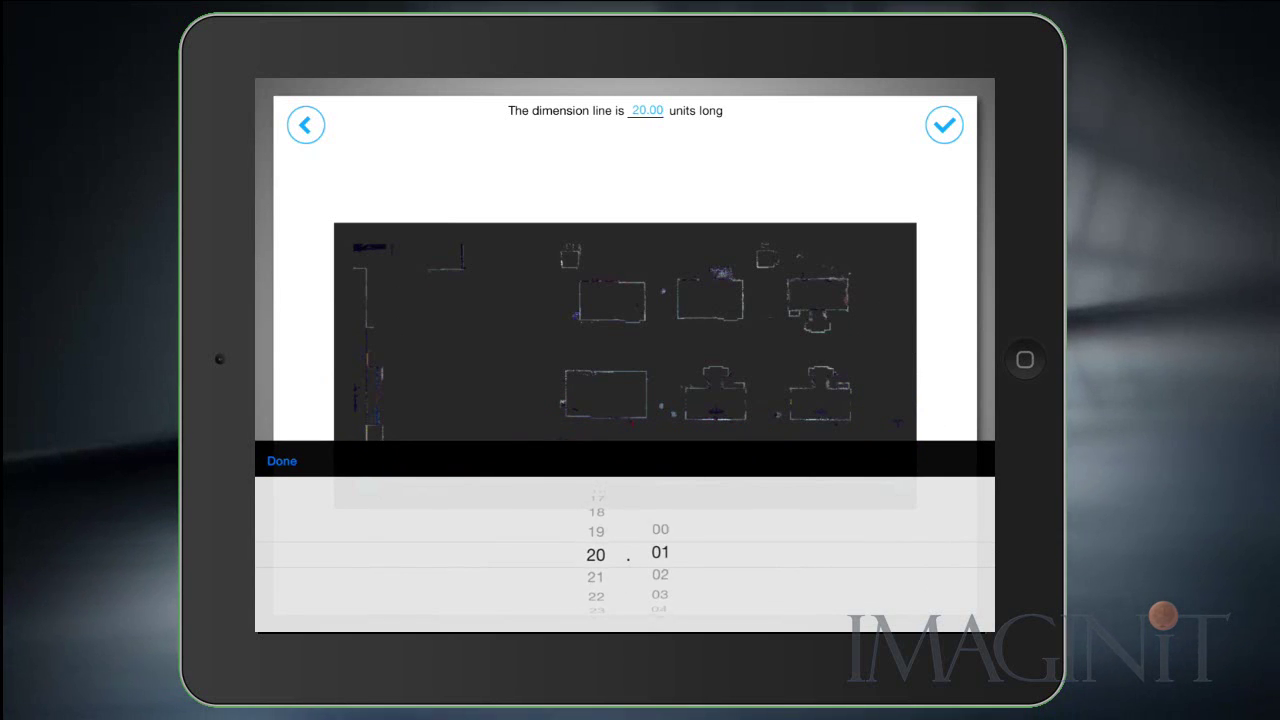
scroll(660, 555, "down", 3)
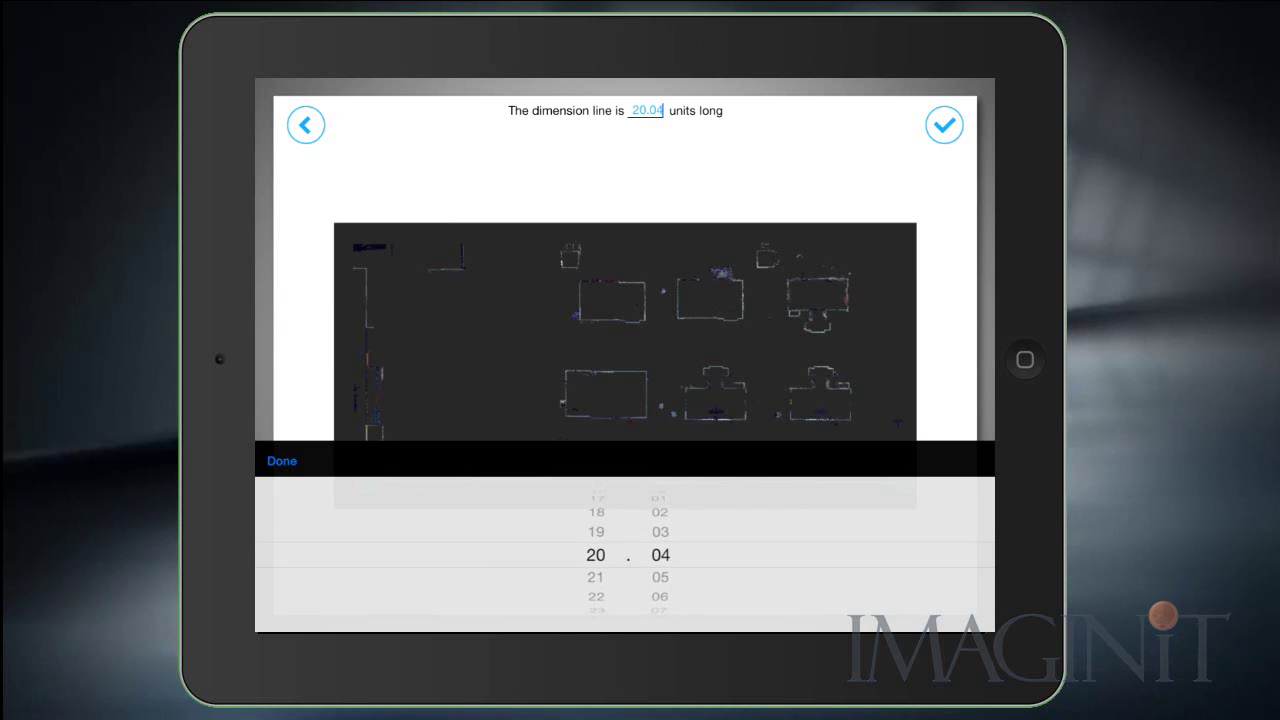
left_click(944, 125)
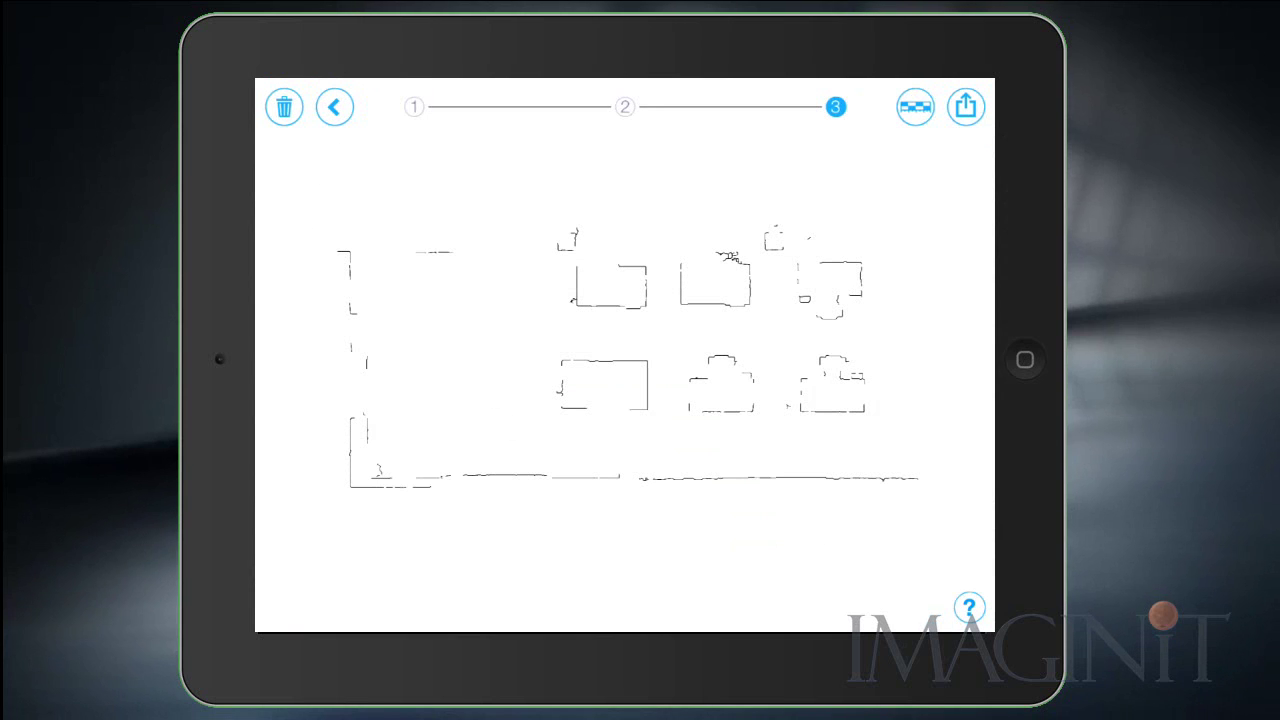
- Share the drawing by Mail with a DXF attachment
left_click(966, 106)
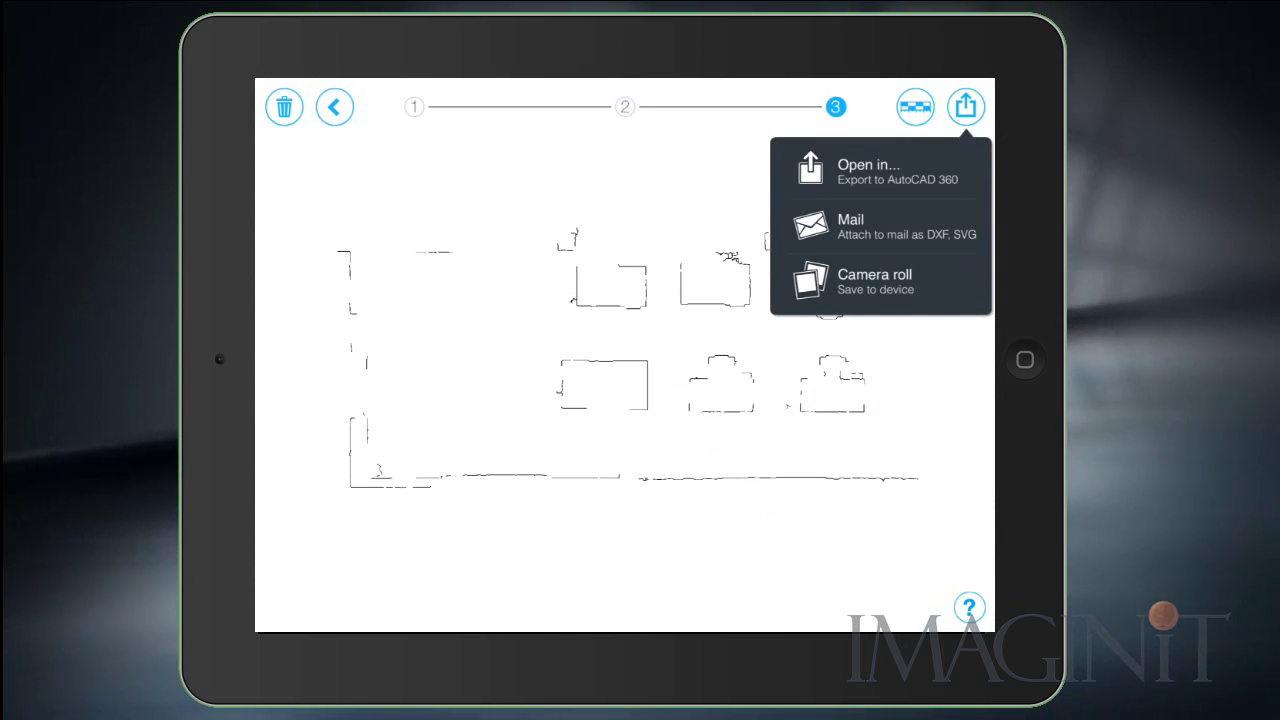
left_click(851, 226)
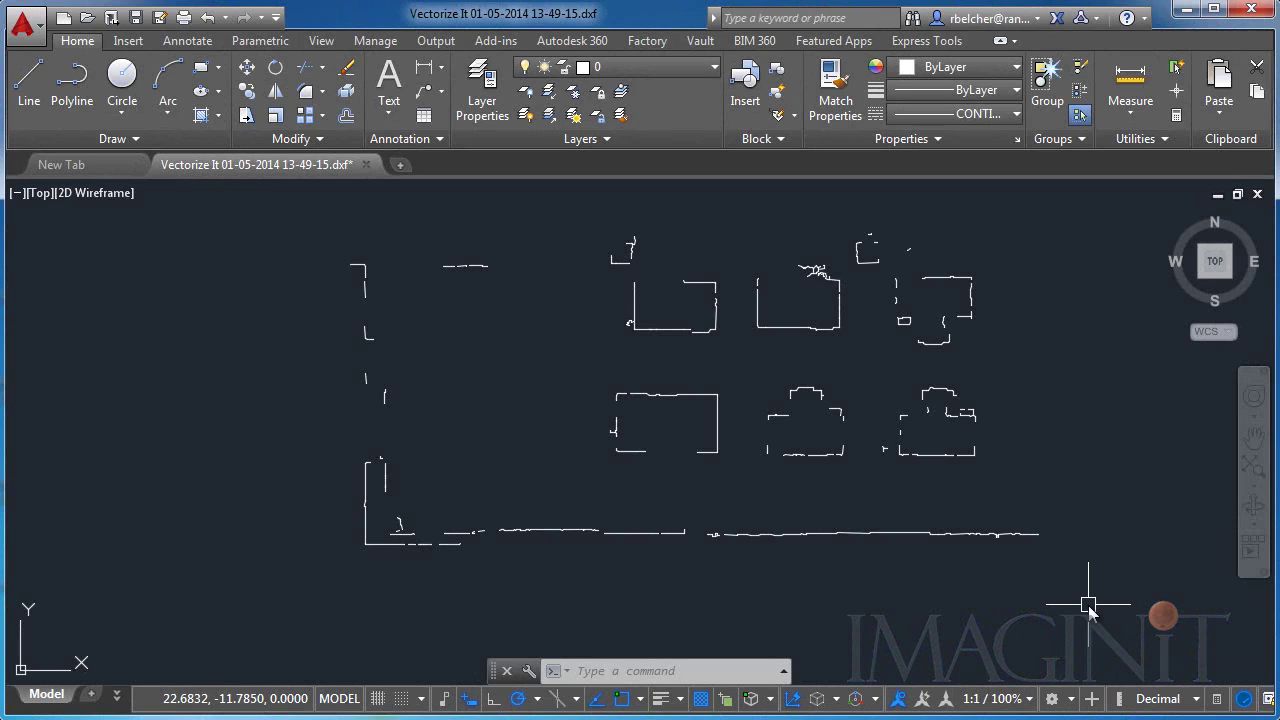
type("d")
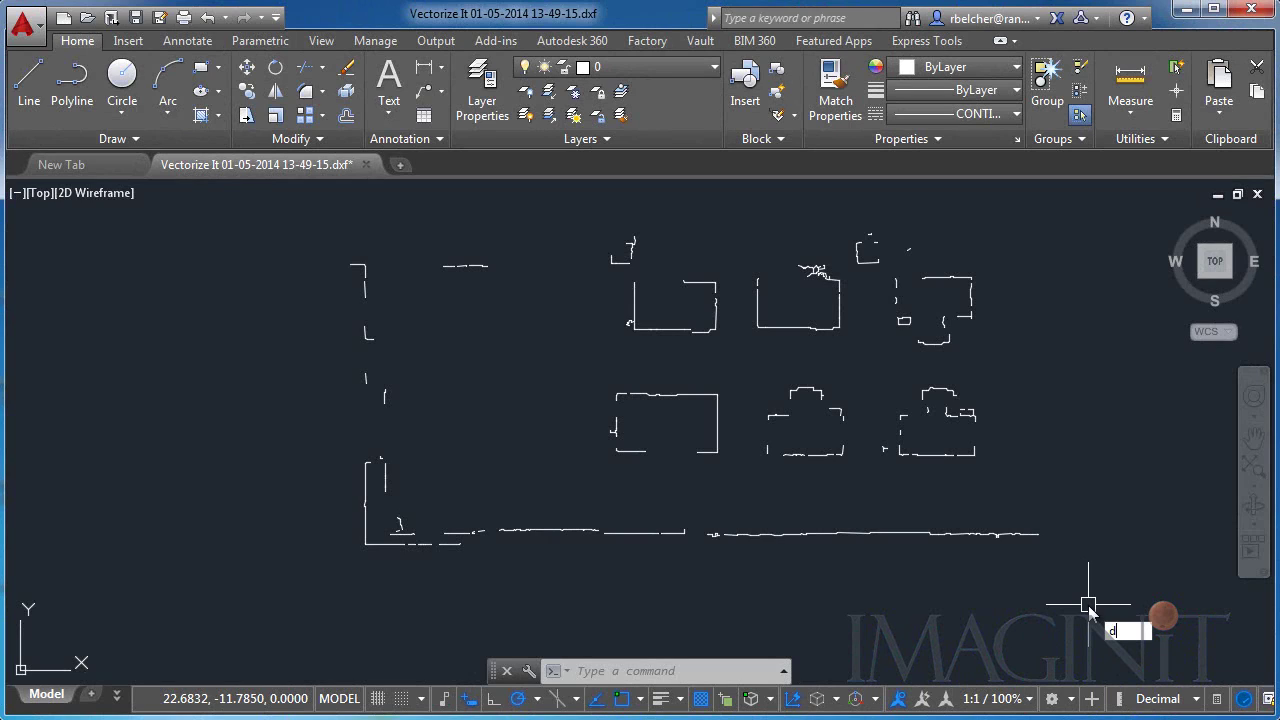
type("ist")
key("Return")
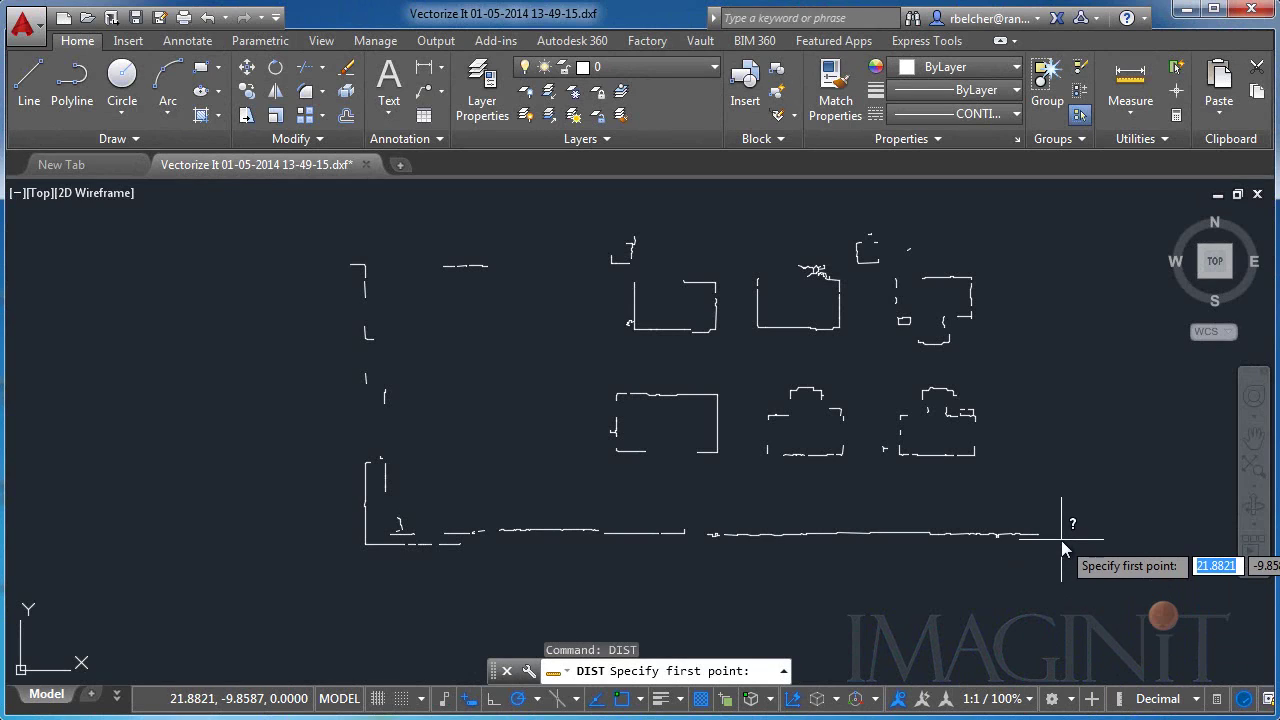
left_click(1039, 535)
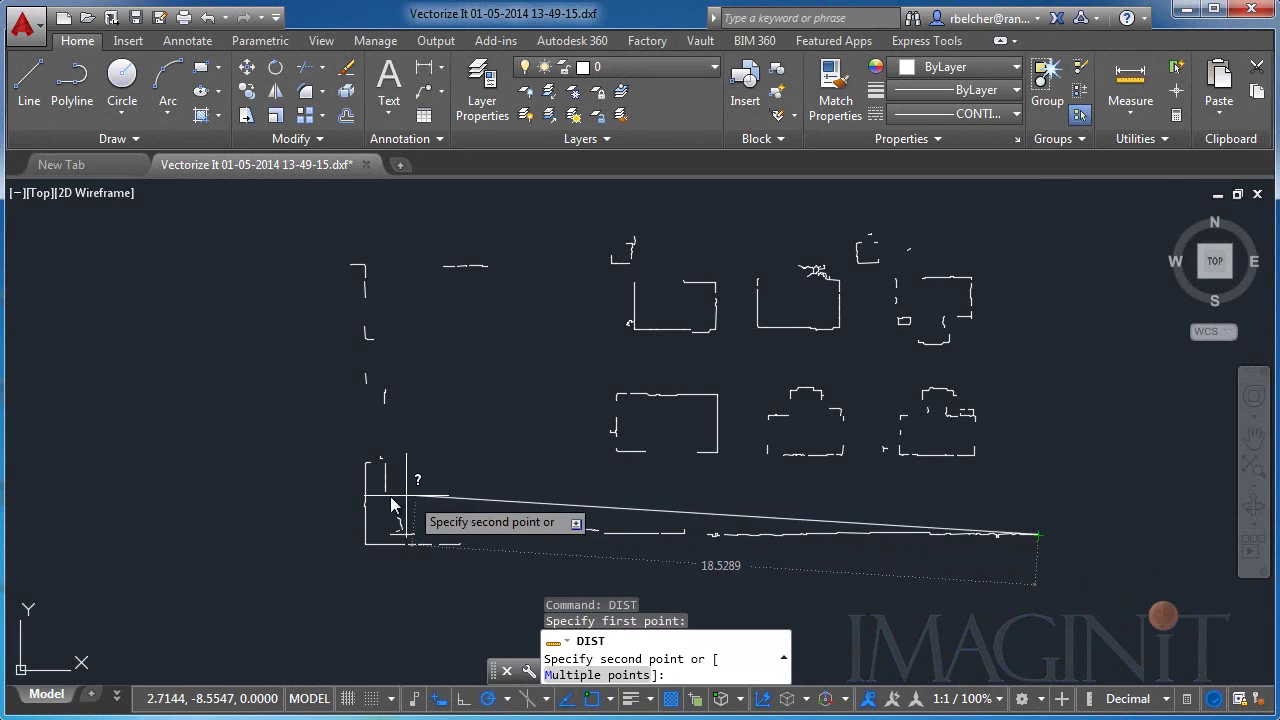
left_click(360, 539)
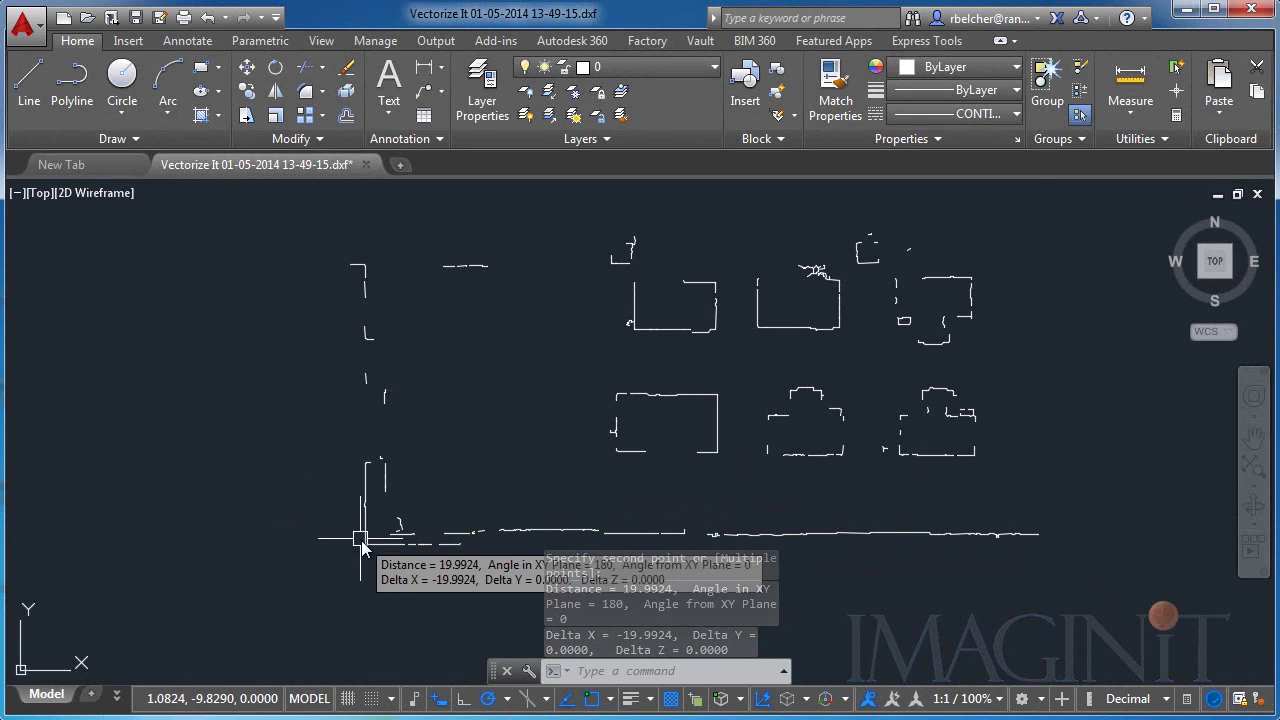
key("Escape")
key("Escape")
key("Escape")
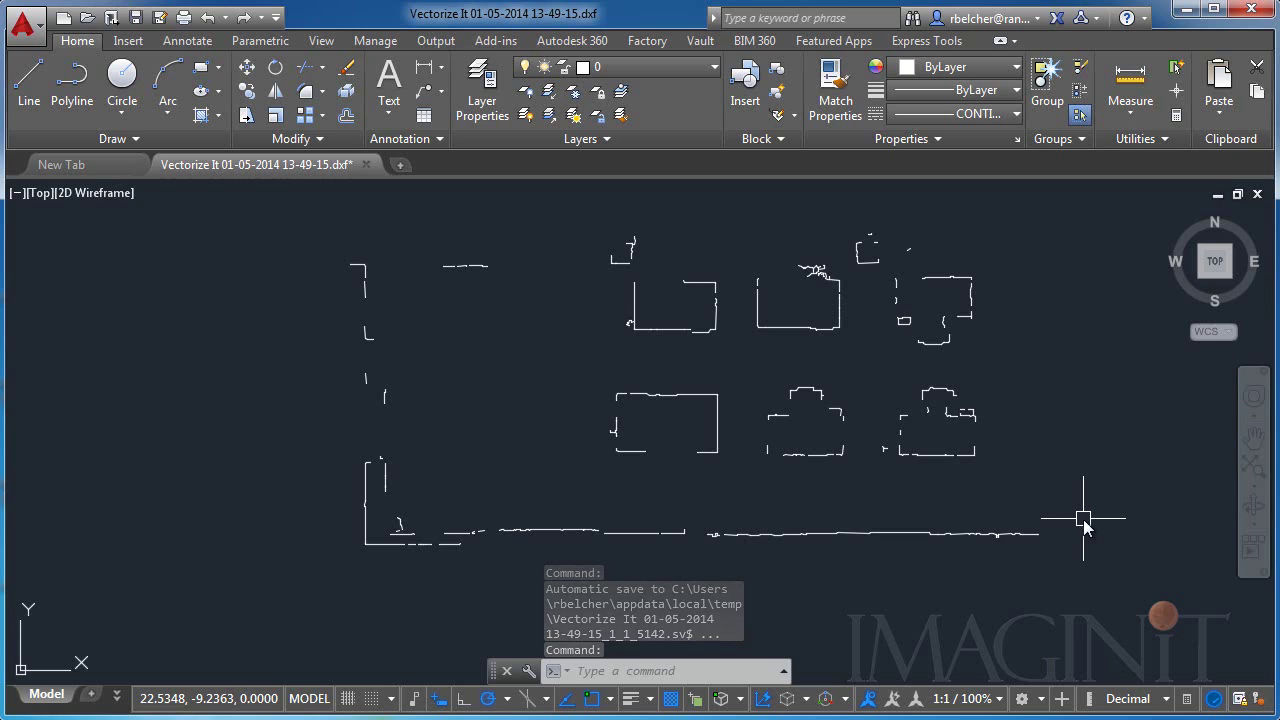
- Scale all floor plan lines by 39.3701 from the lower-left corner, then zoom to extents
type("scale")
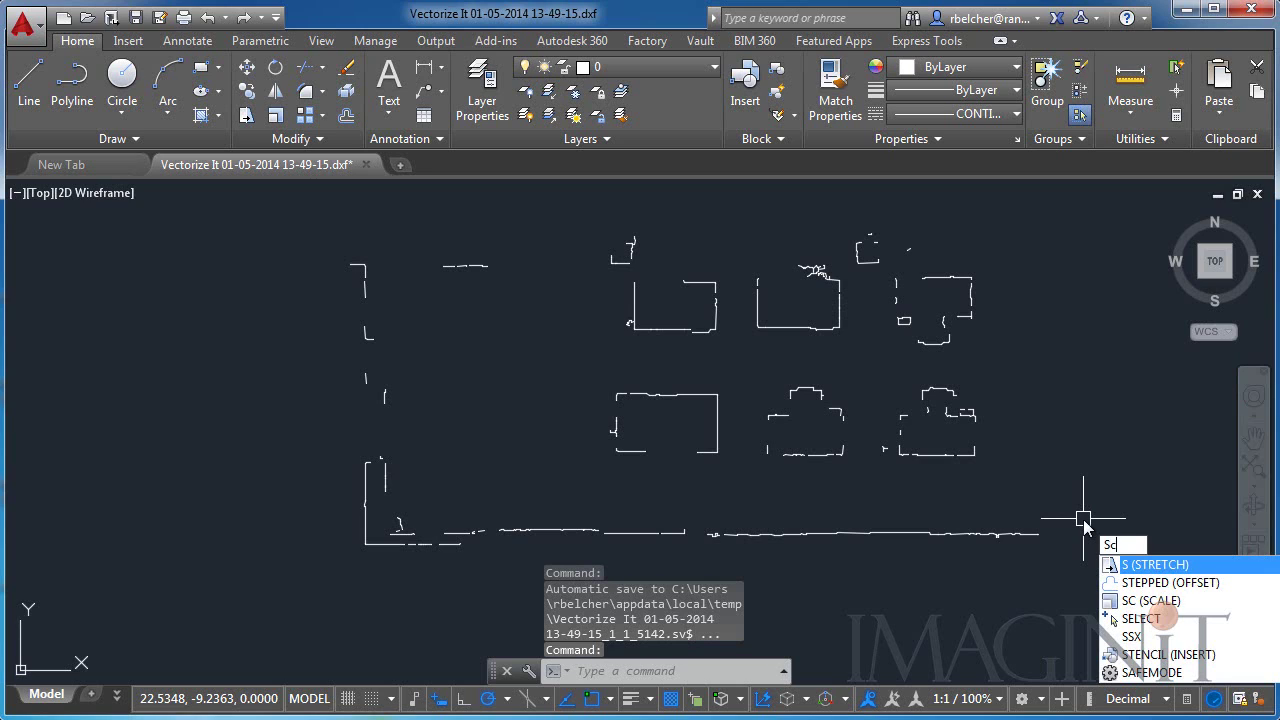
key("Return")
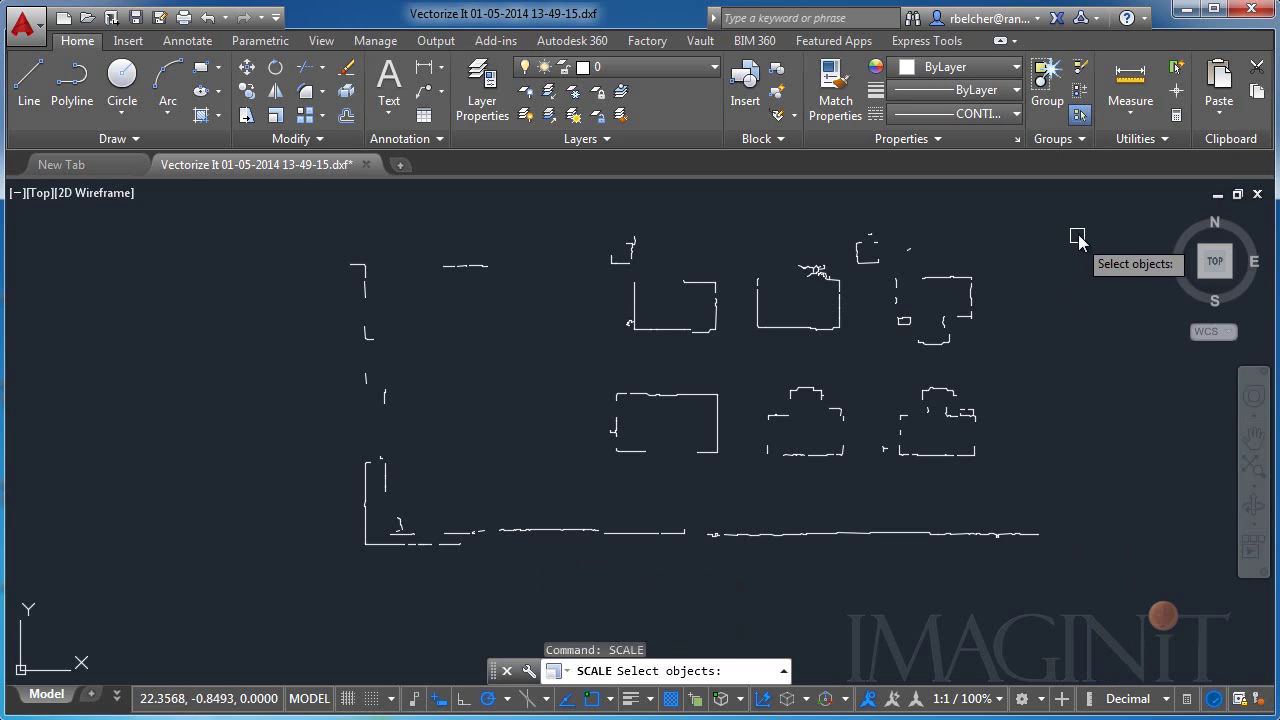
mouse_move(1080, 210)
left_mouse_down()
mouse_move(903, 352)
mouse_move(1070, 277)
mouse_move(1086, 212)
left_mouse_up()
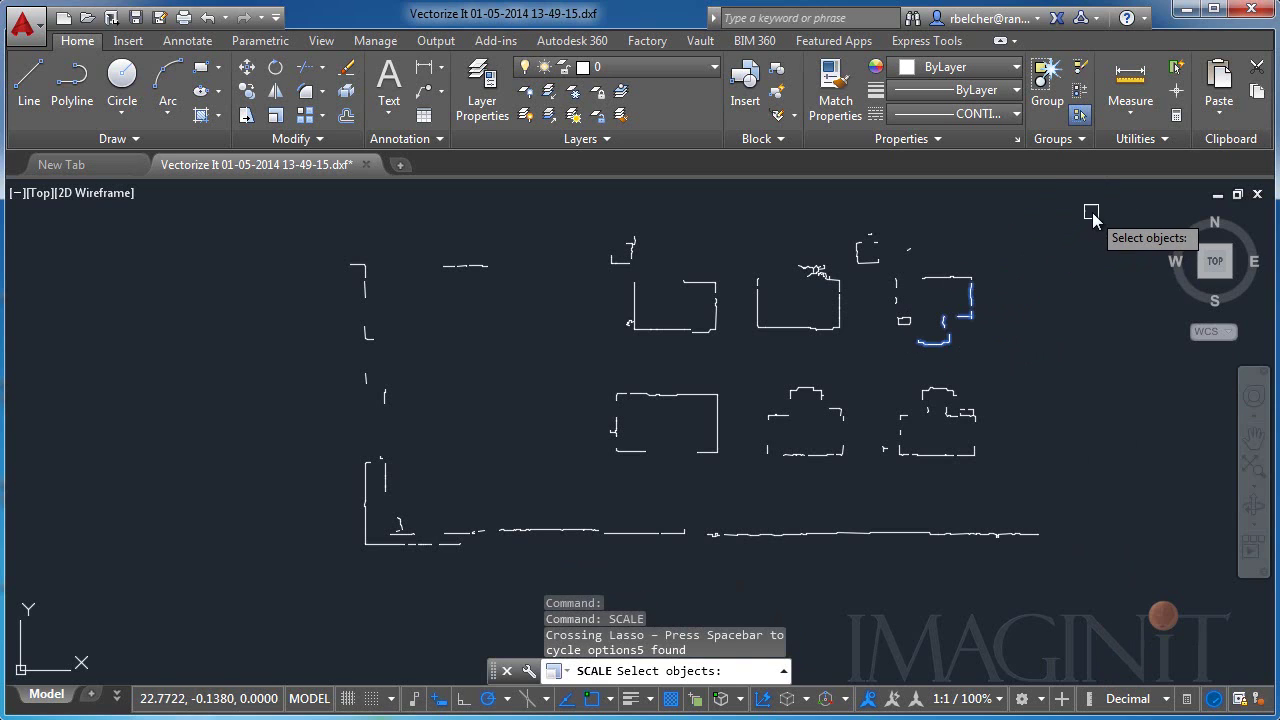
left_click(1096, 205)
left_click(343, 552)
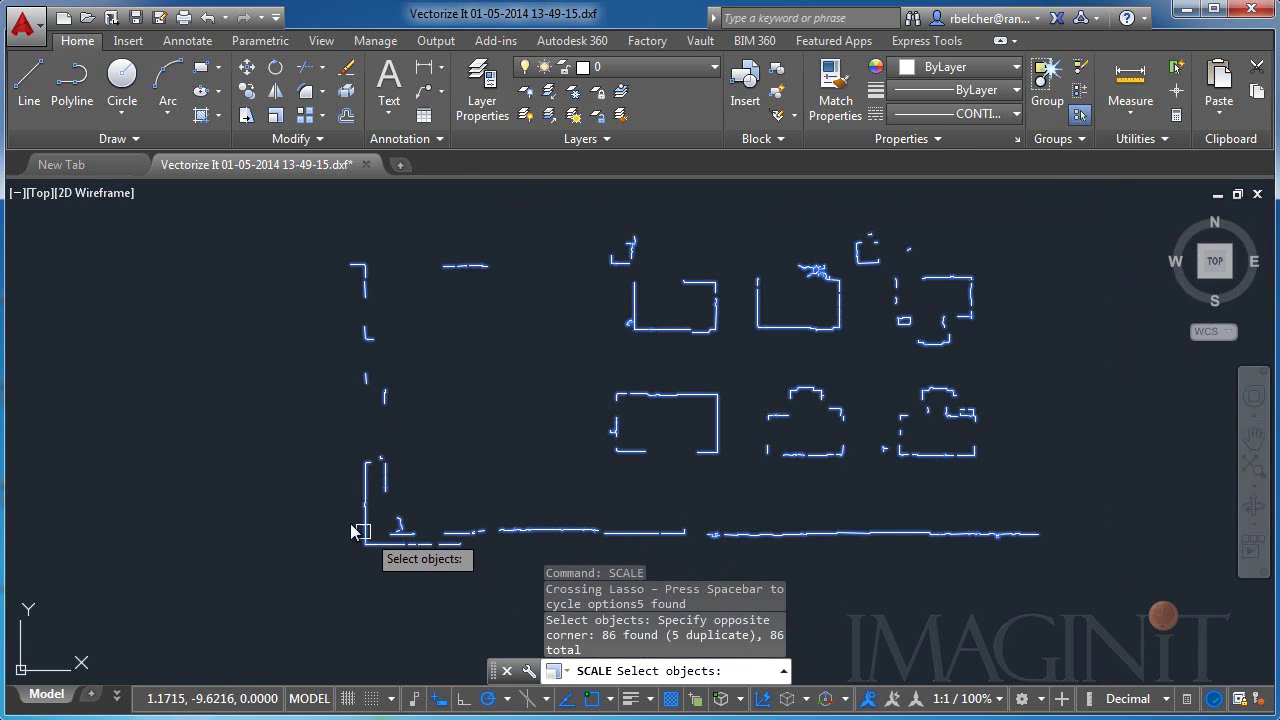
key("Return")
left_click(365, 544)
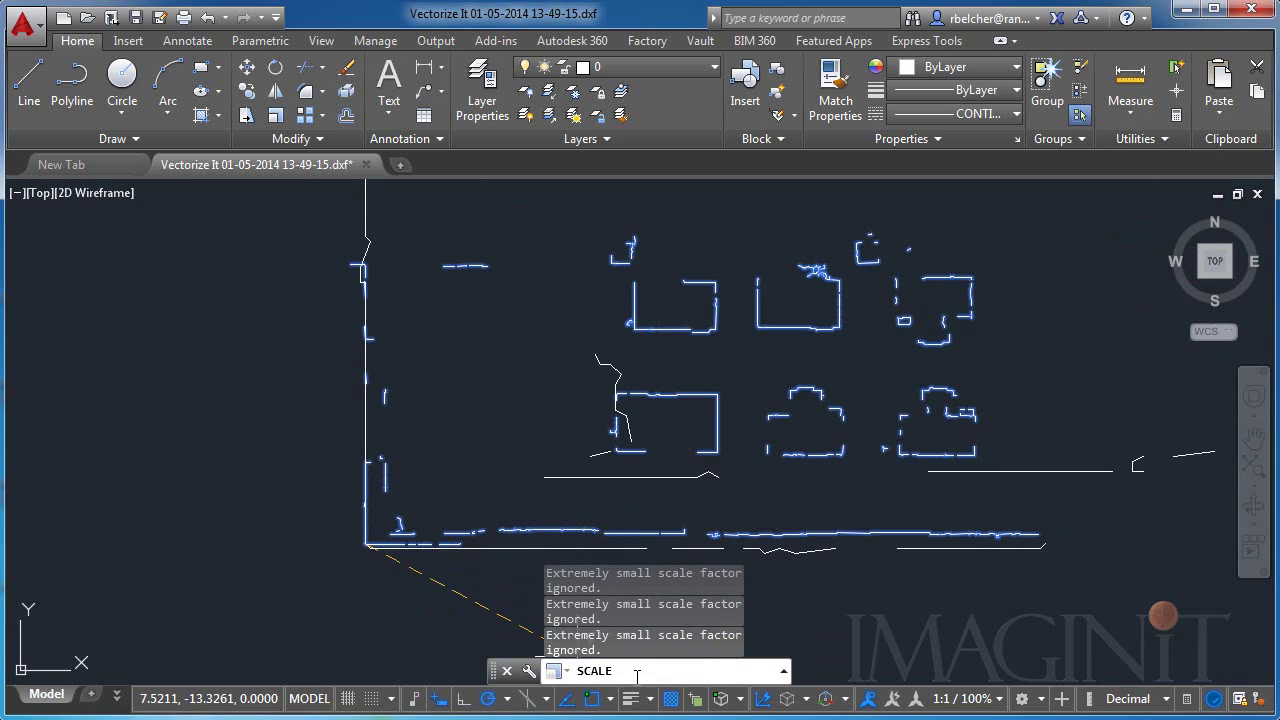
type("39.3701")
key("Return")
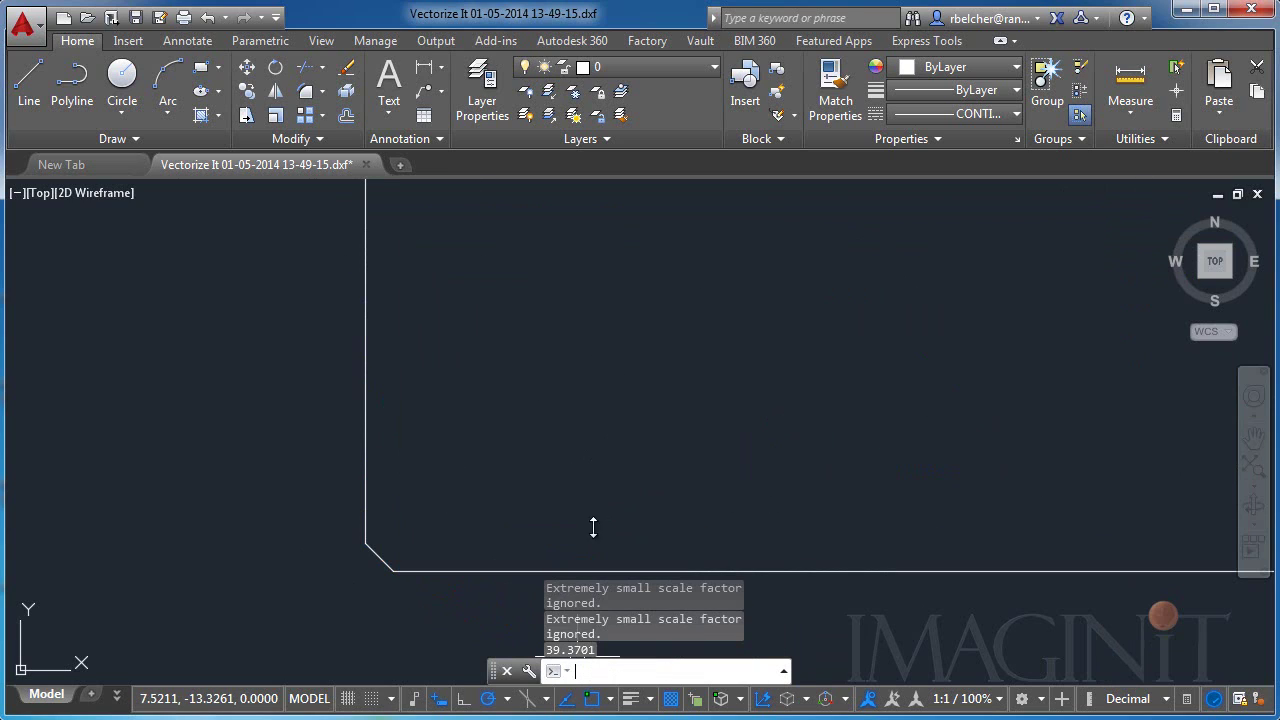
key("Escape")
key("Escape")
scroll(599, 415, "down", 10)
middle_click(599, 415)
middle_click(599, 415)
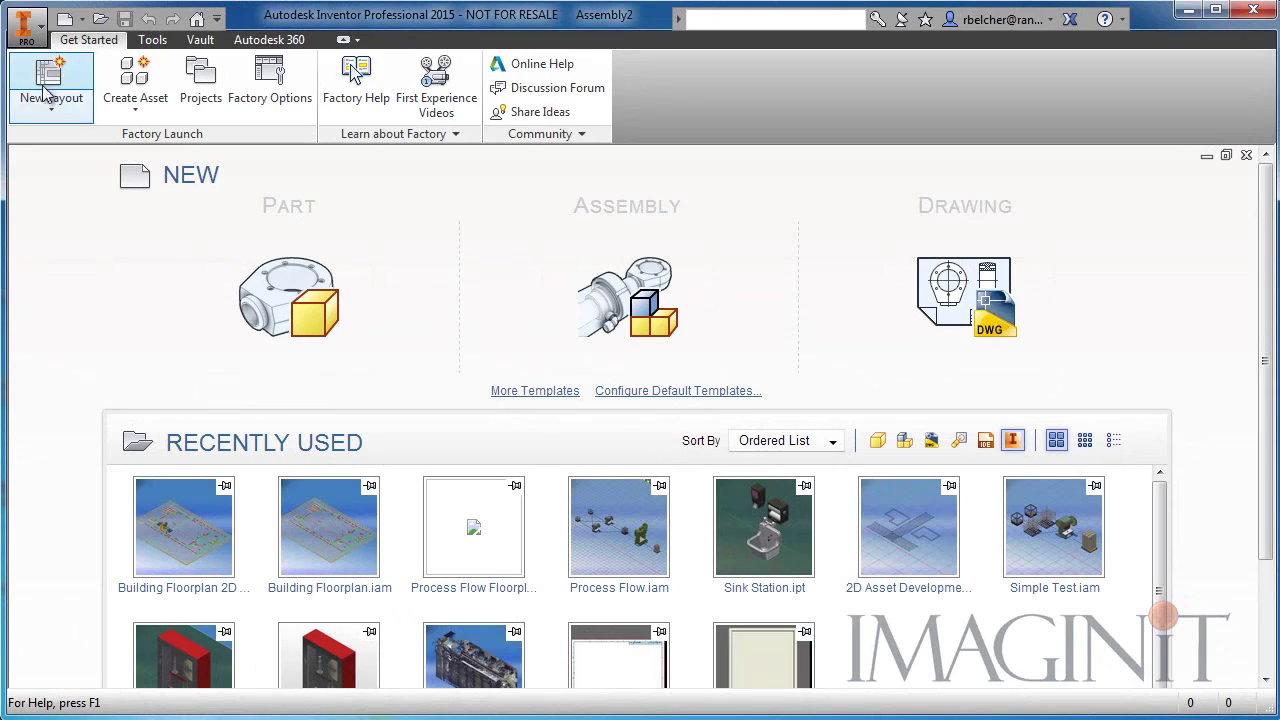
- Start a new layout with Vectorize It Point Cloud Floor.dwg as the floor overlay
left_click(48, 95)
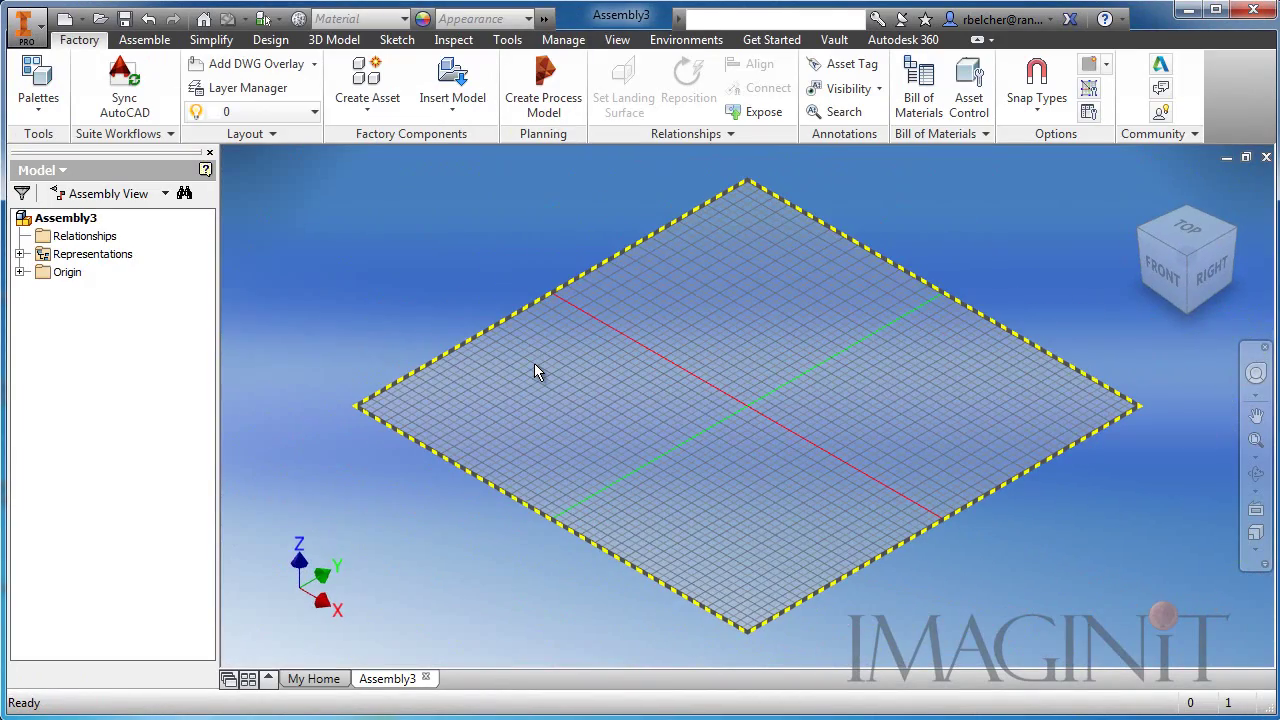
left_click(256, 65)
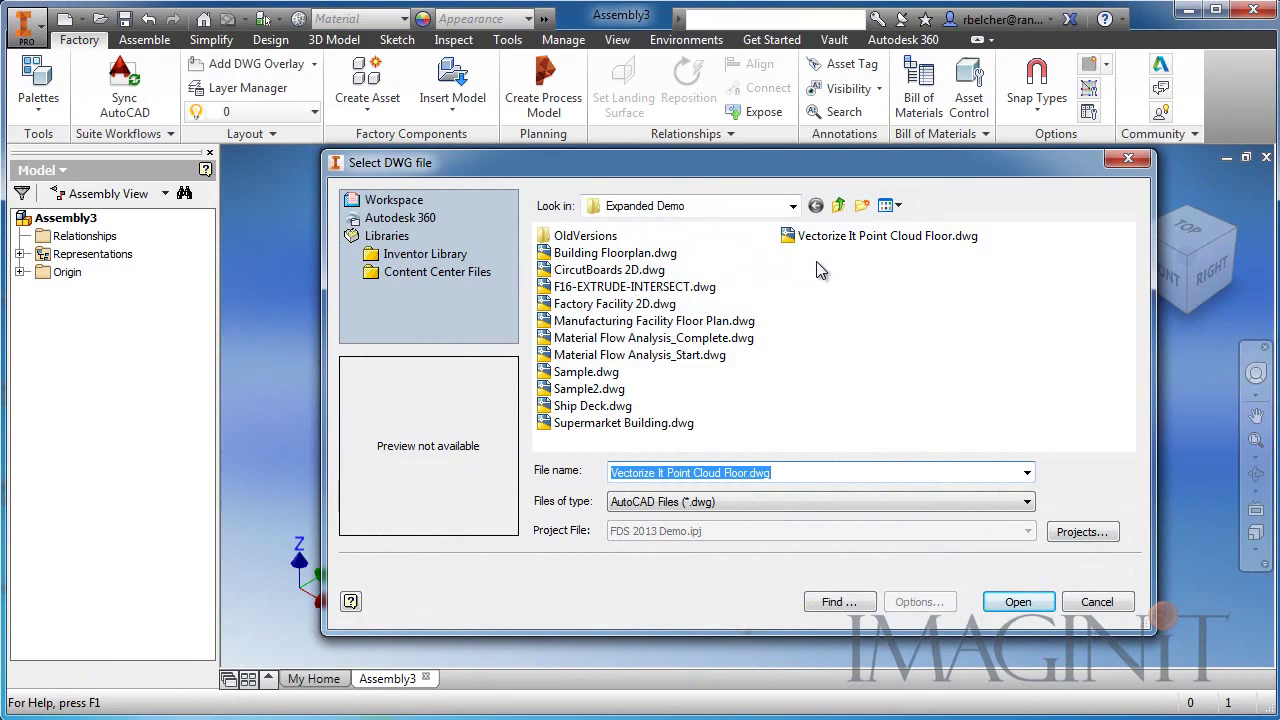
left_click(826, 238)
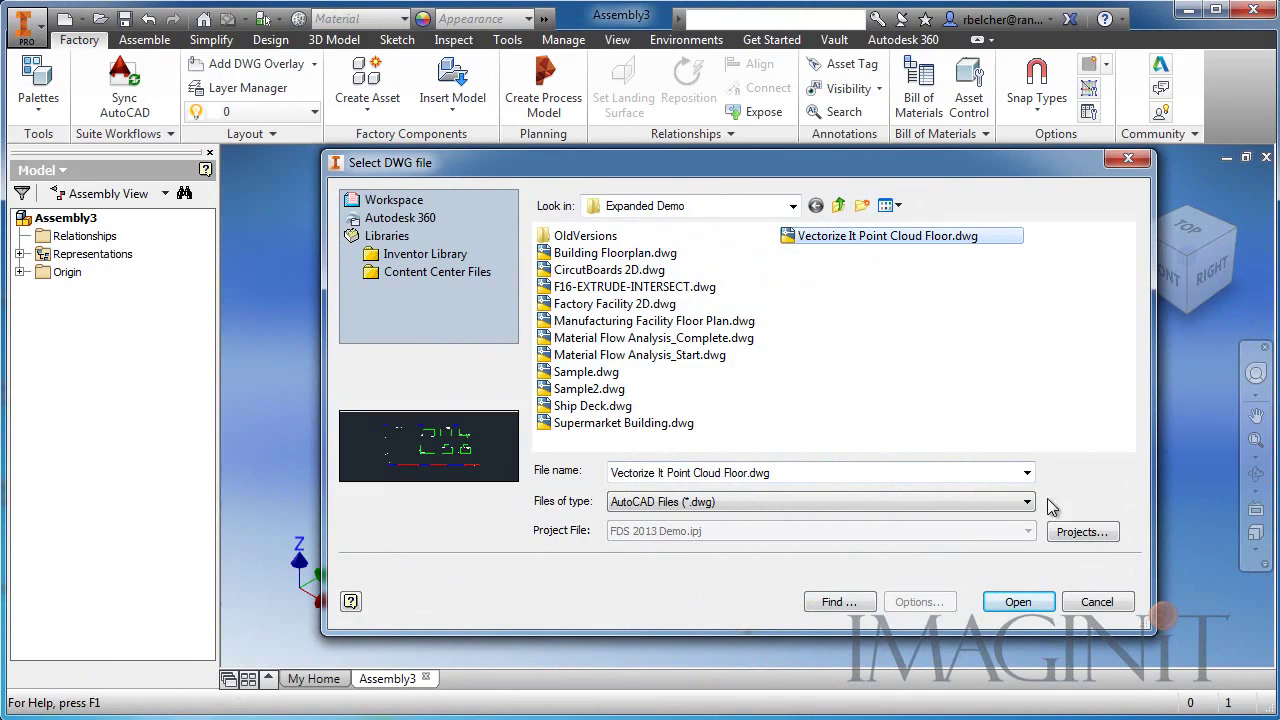
left_click(1017, 601)
scroll(777, 443, "up", 5)
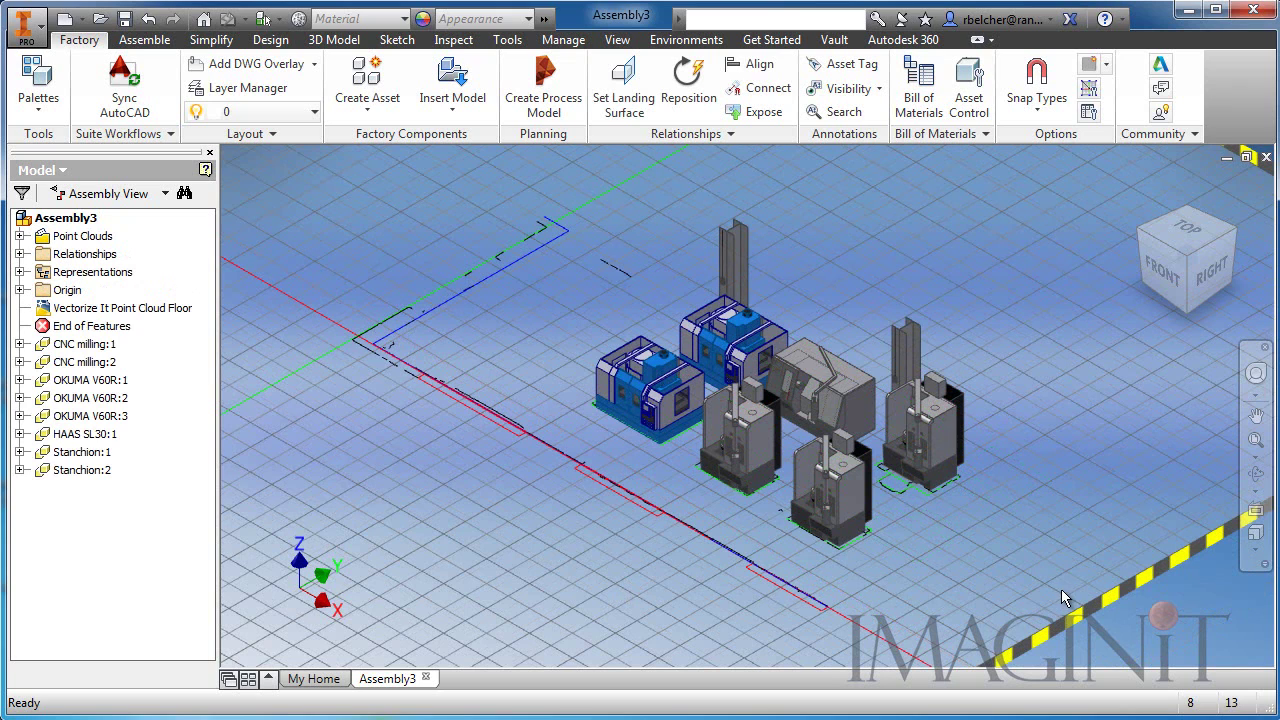
- Make the Point Clouds visible and orbit to view the scanned walls around the machines
right_click(99, 238)
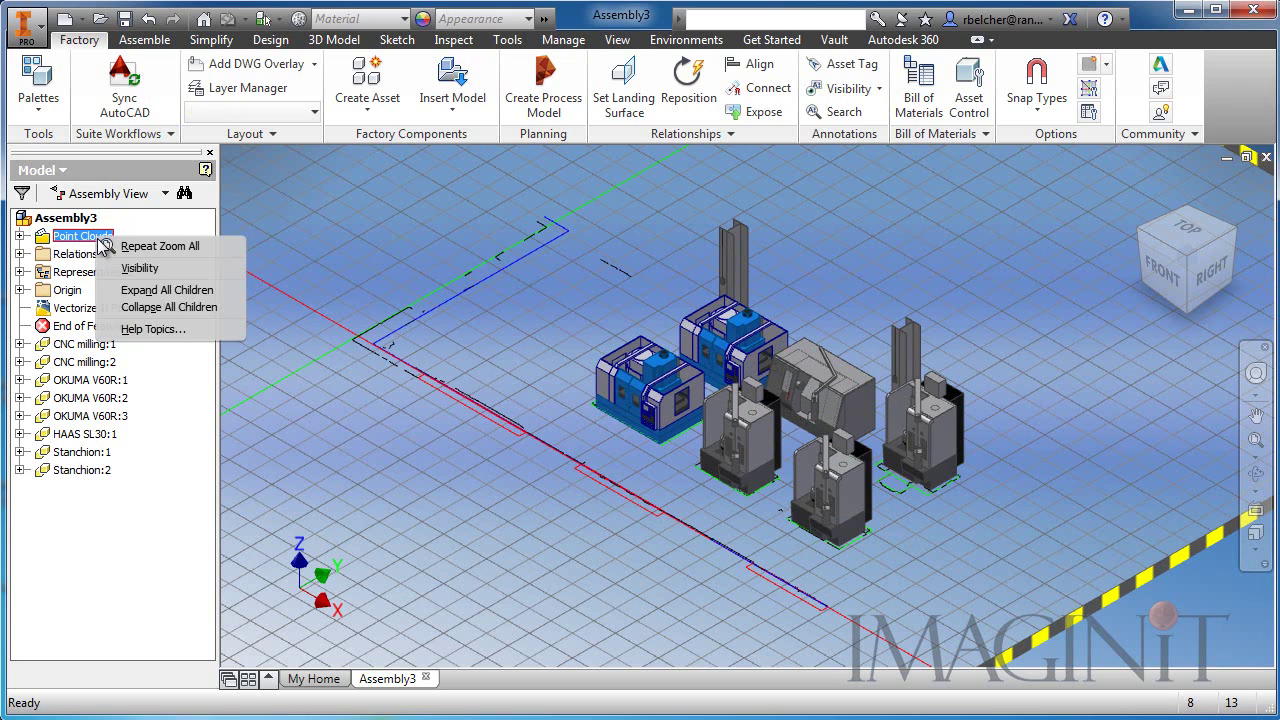
left_click(139, 268)
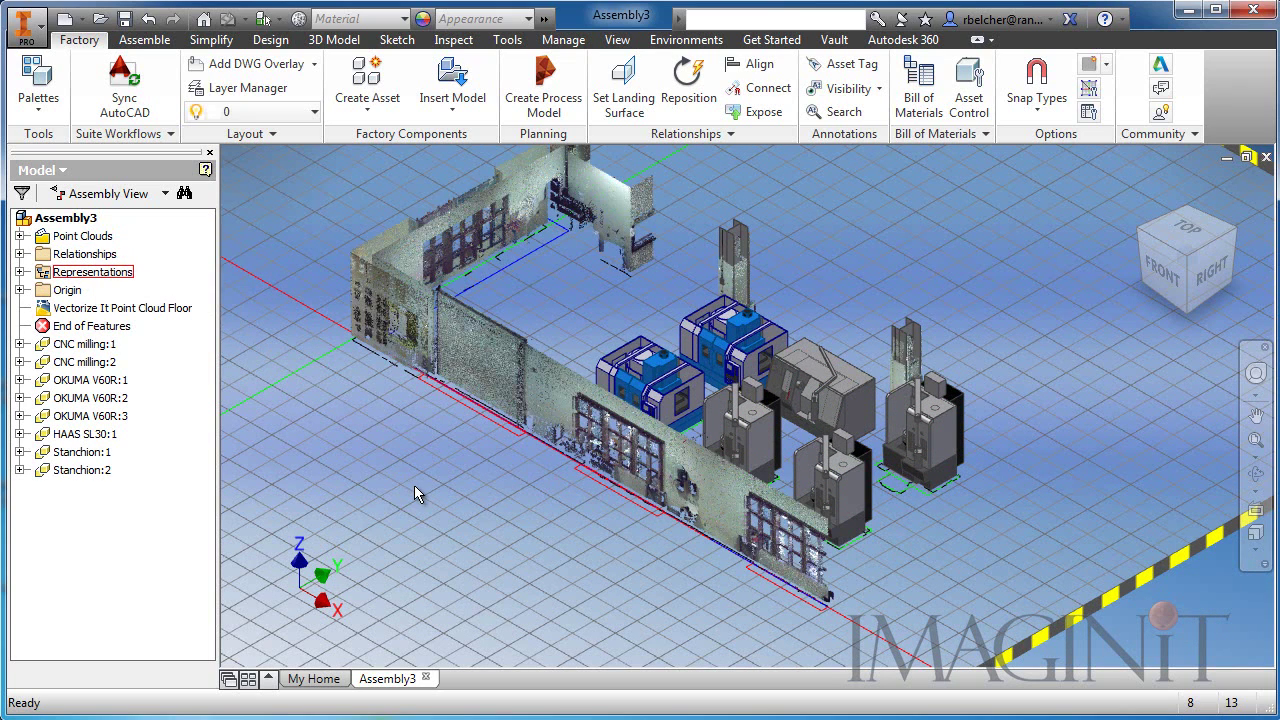
middle_click_drag(905, 597, 837, 590, "shift")
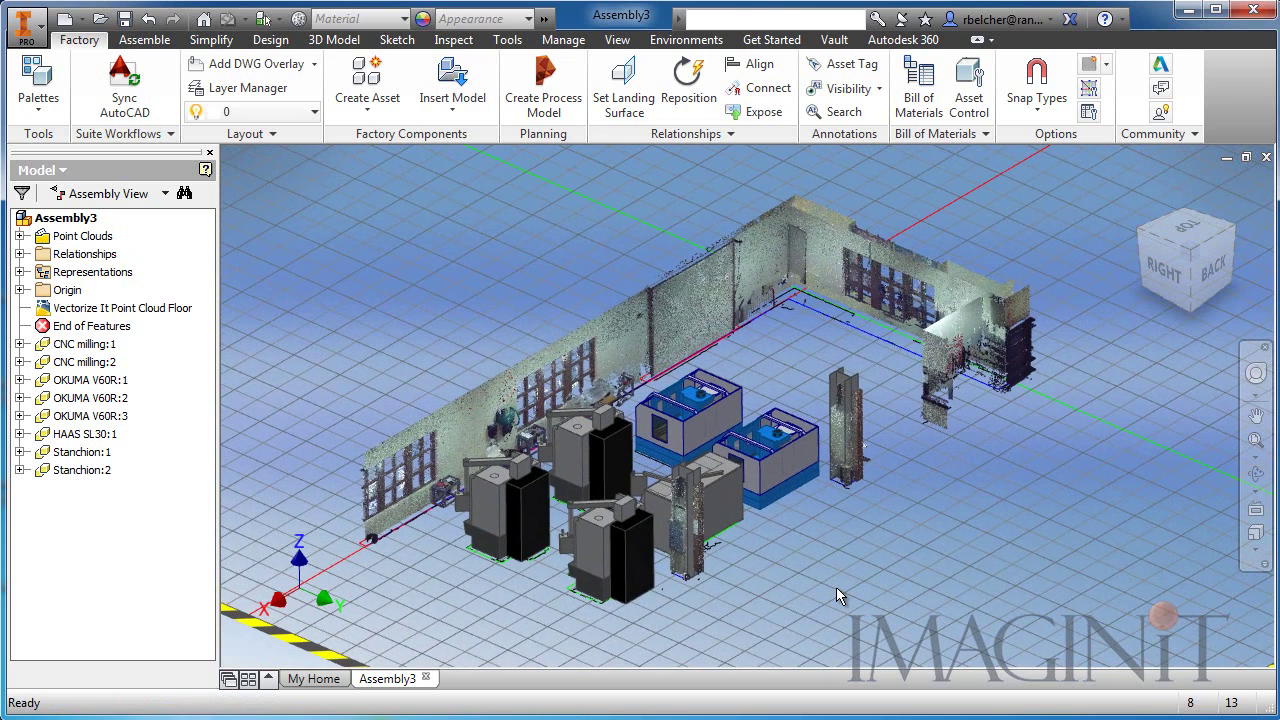